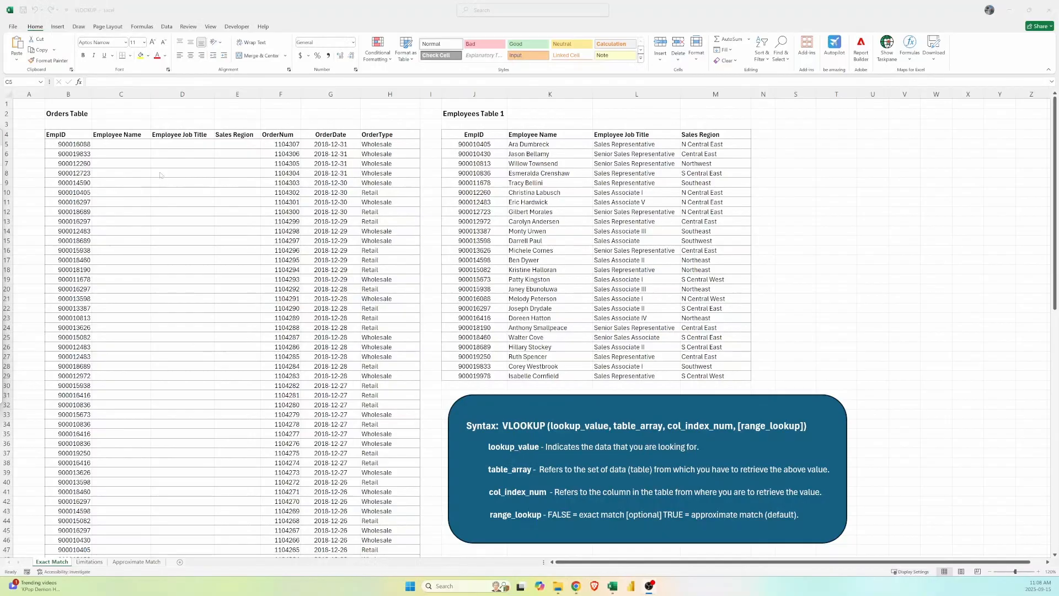
Enter =VLOOKUP(B5,J4:M29,2,FALSE) in C5 to look up the first order's employee name from Employees Table 1
{"action": "left_click", "coordinate": [134, 143]}
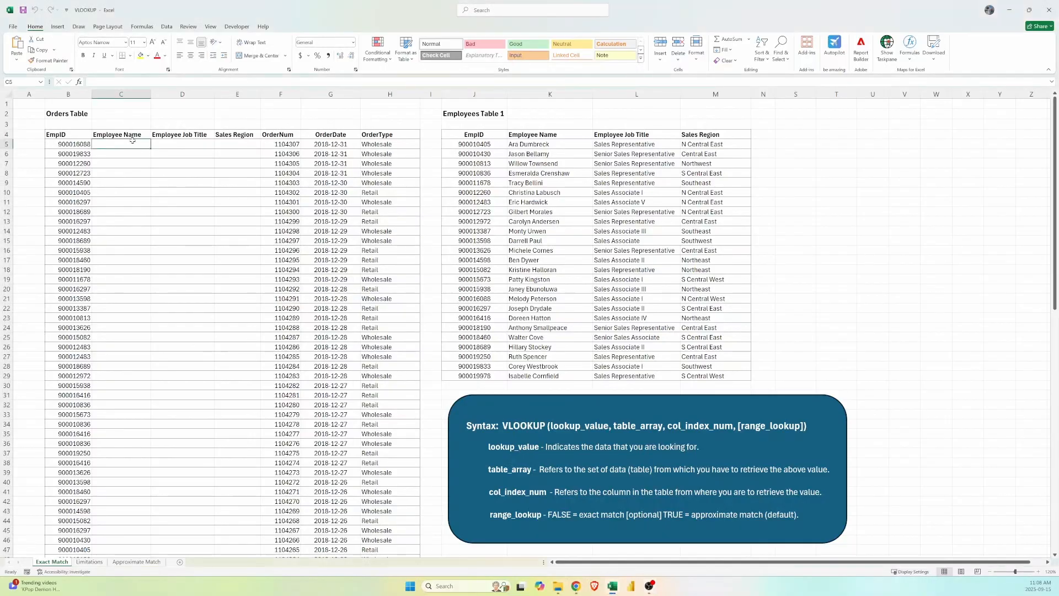
{"action": "type", "text": "=VLOOKUP("}
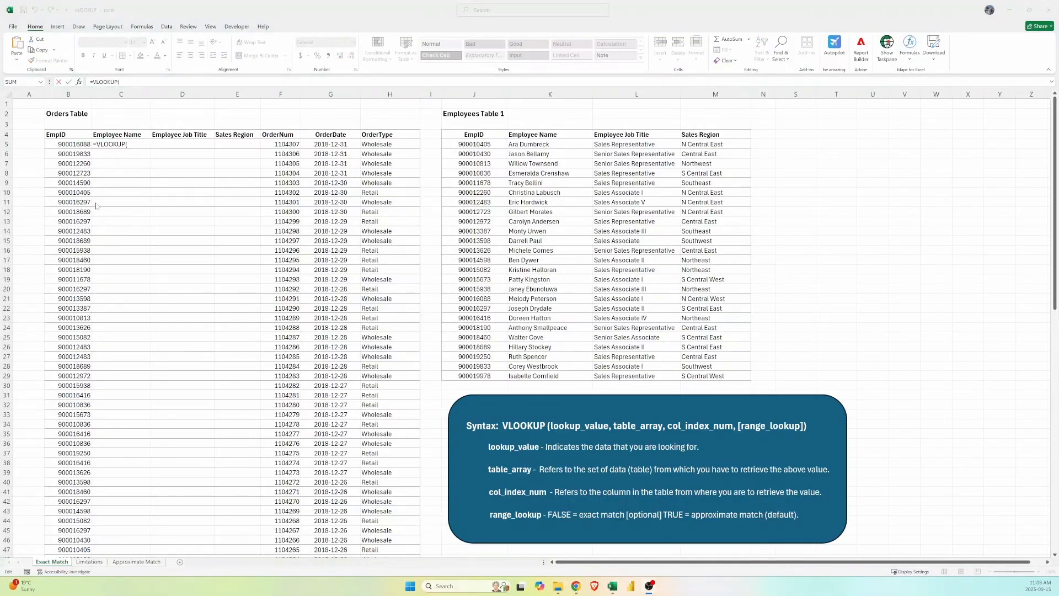
{"action": "left_click", "coordinate": [125, 82]}
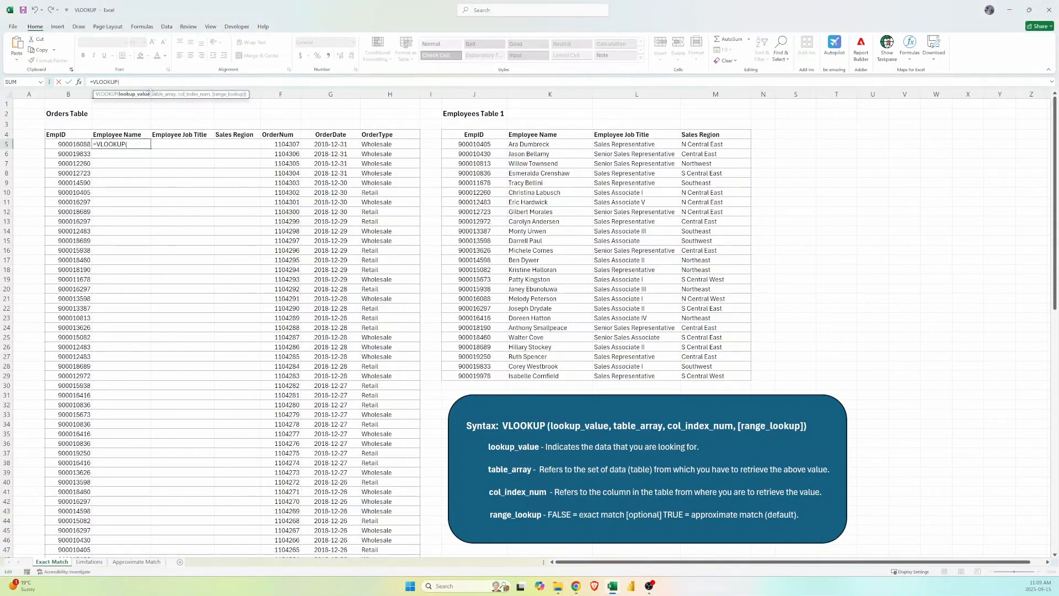
{"action": "left_click", "coordinate": [82, 145]}
{"action": "type", "text": ","}
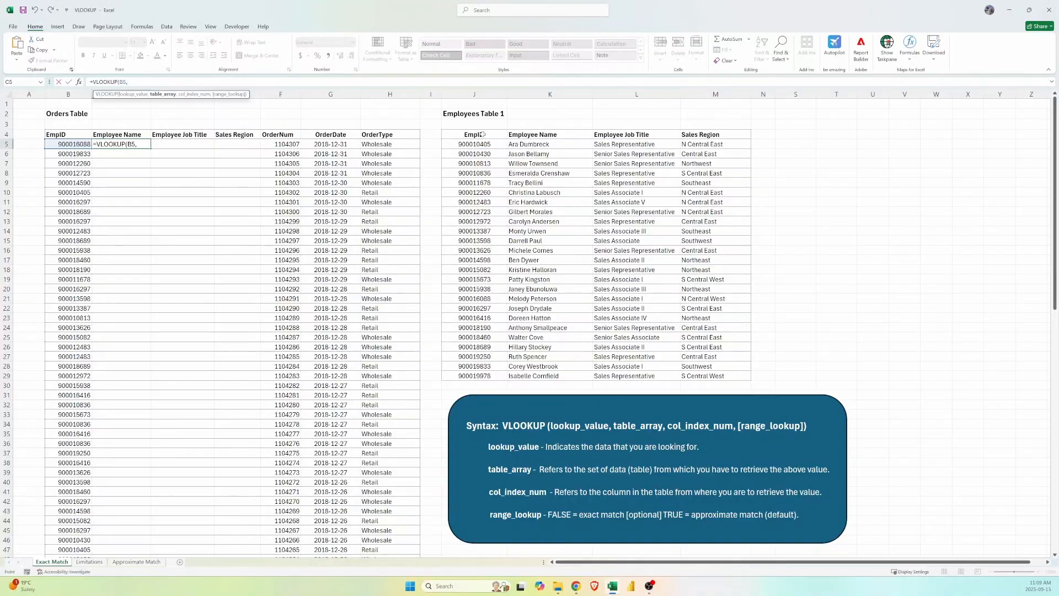
{"action": "left_click_drag", "start_coordinate": [482, 134], "coordinate": [743, 374]}
{"action": "type", "text": ","}
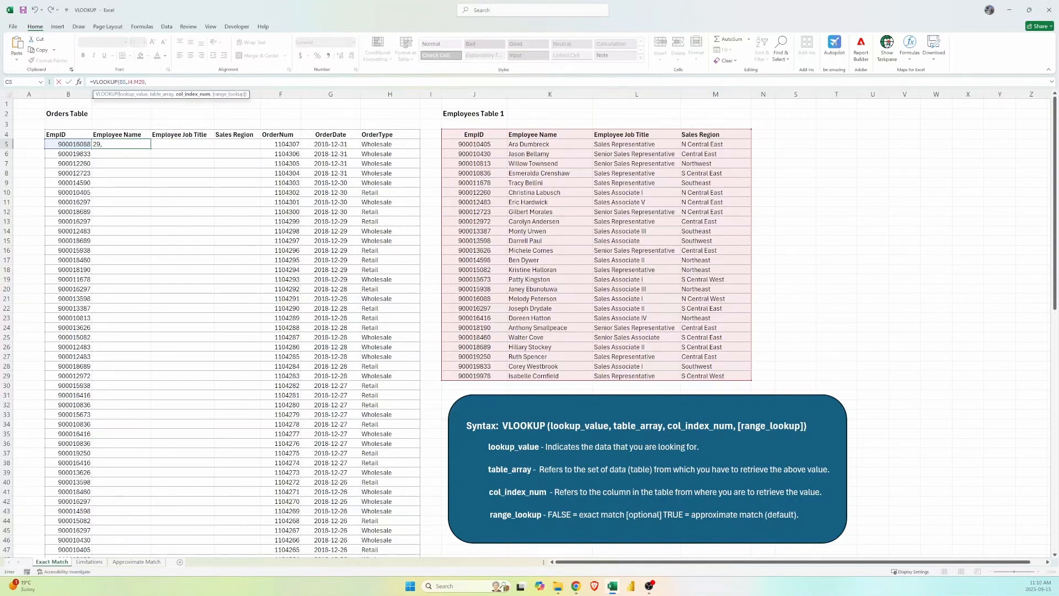
{"action": "type", "text": ","}
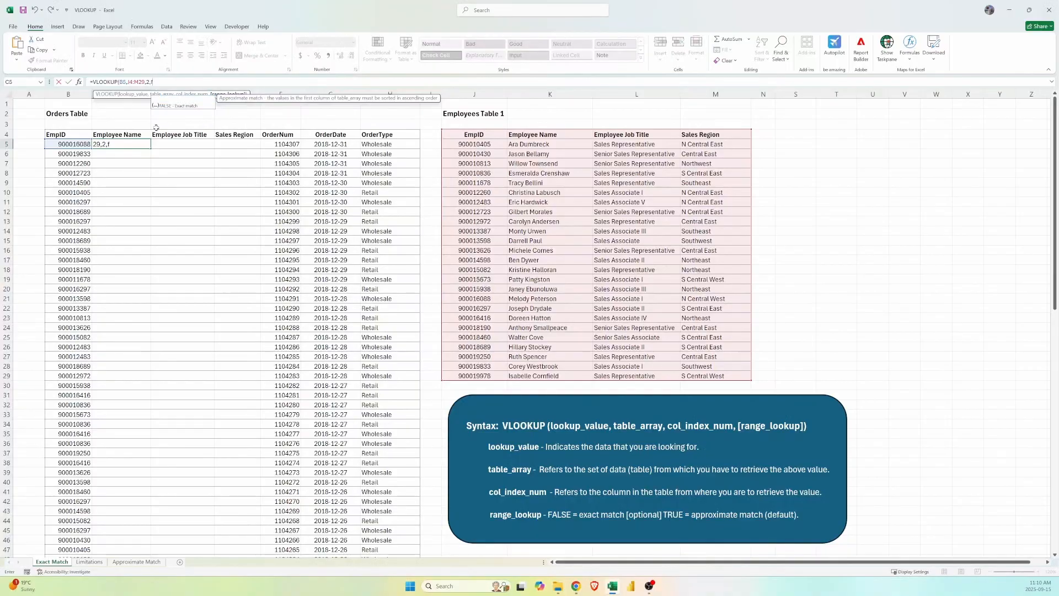
{"action": "type", "text": "false)"}
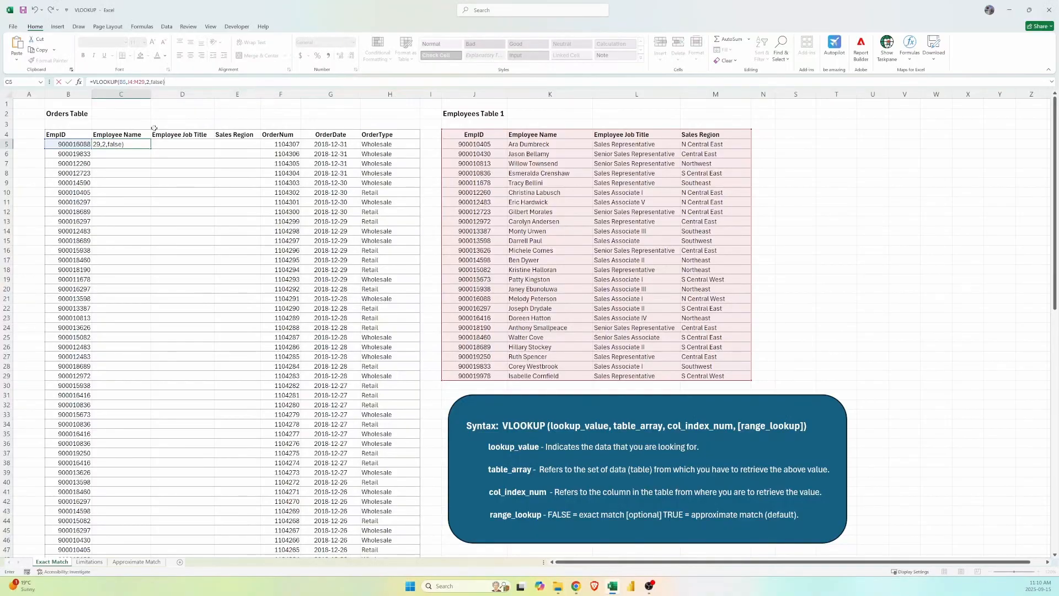
{"action": "key", "text": "Return"}
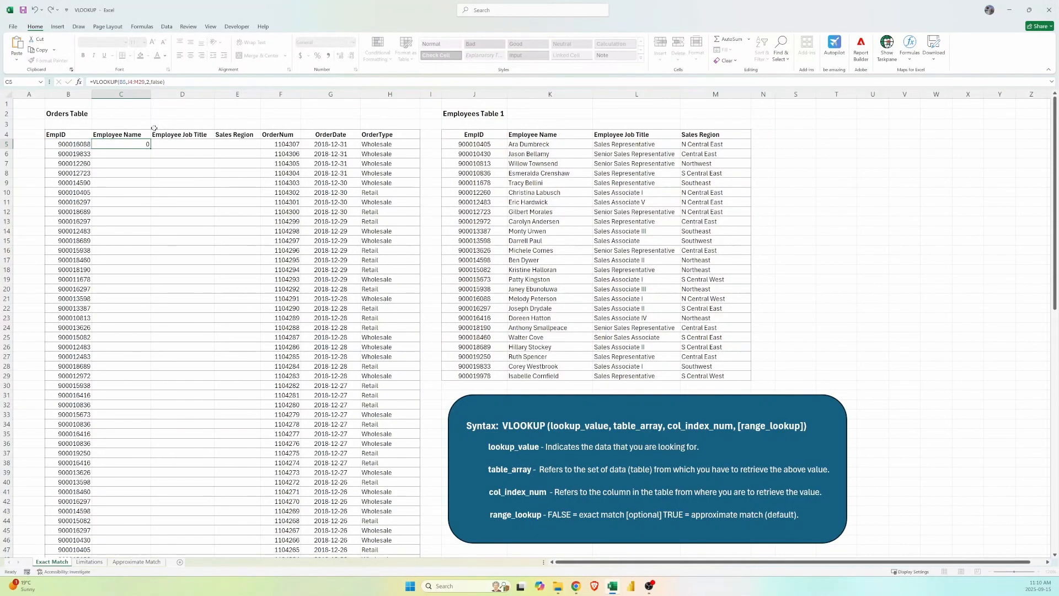
Compare the employee ID in B5 and its returned name with the matching row in Employees Table 1
{"action": "left_click", "coordinate": [81, 143]}
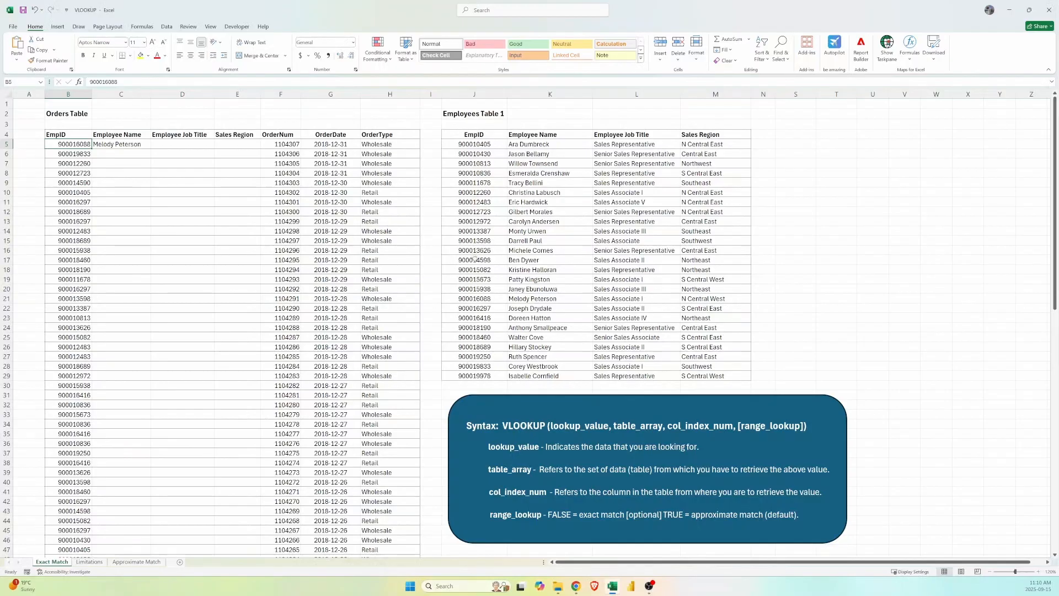
{"action": "left_click", "coordinate": [488, 298]}
{"action": "left_click_drag", "start_coordinate": [488, 298], "coordinate": [529, 299]}
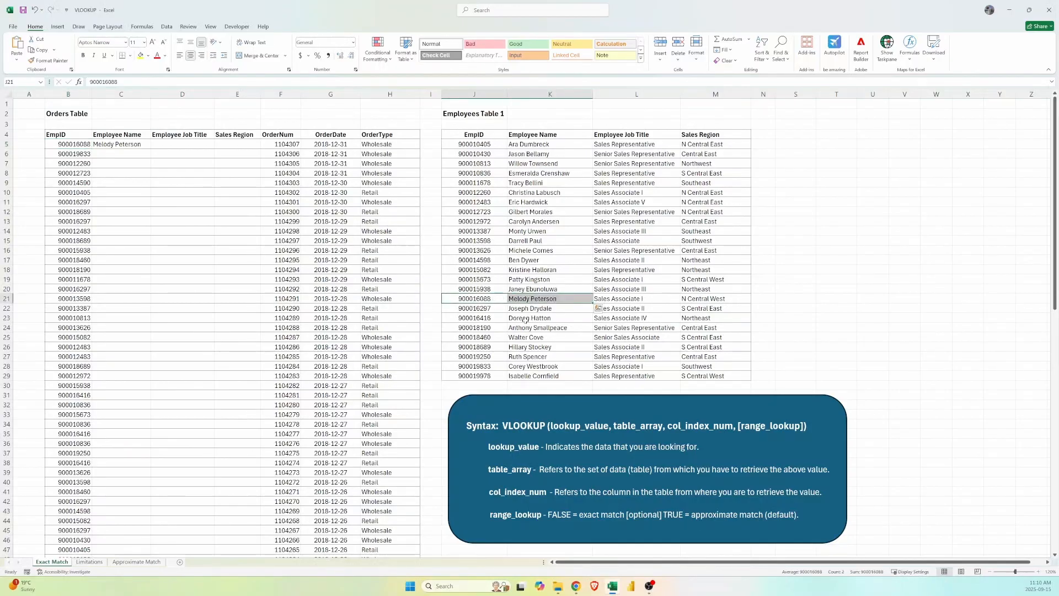
Fill the C5 formula down the Employee Name column and inspect the copied formulas in C10 and C9
{"action": "left_click", "coordinate": [145, 145]}
{"action": "double_click", "coordinate": [150, 148]}
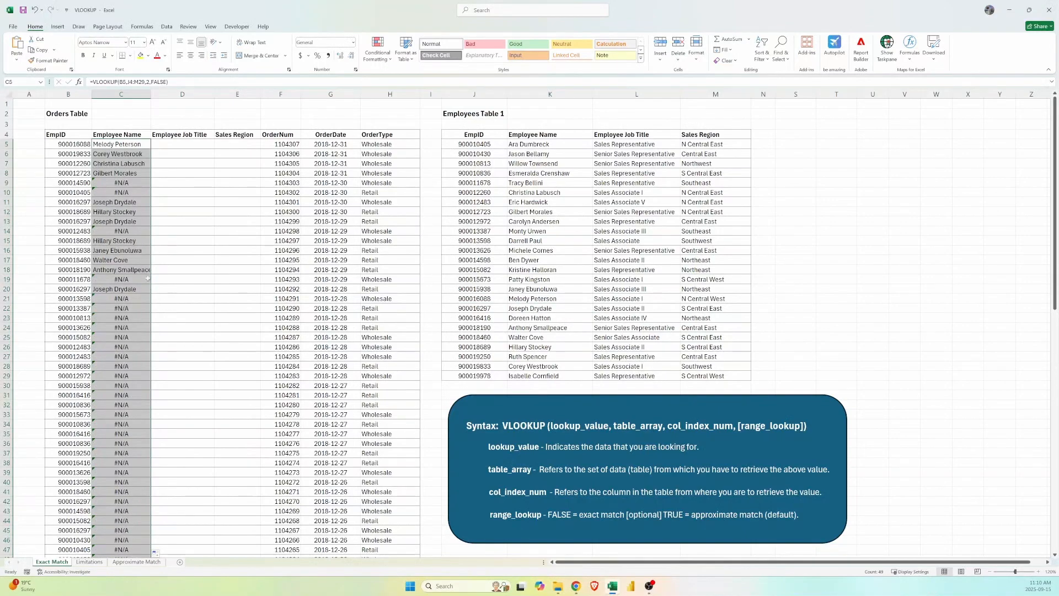
{"action": "left_click", "coordinate": [134, 193]}
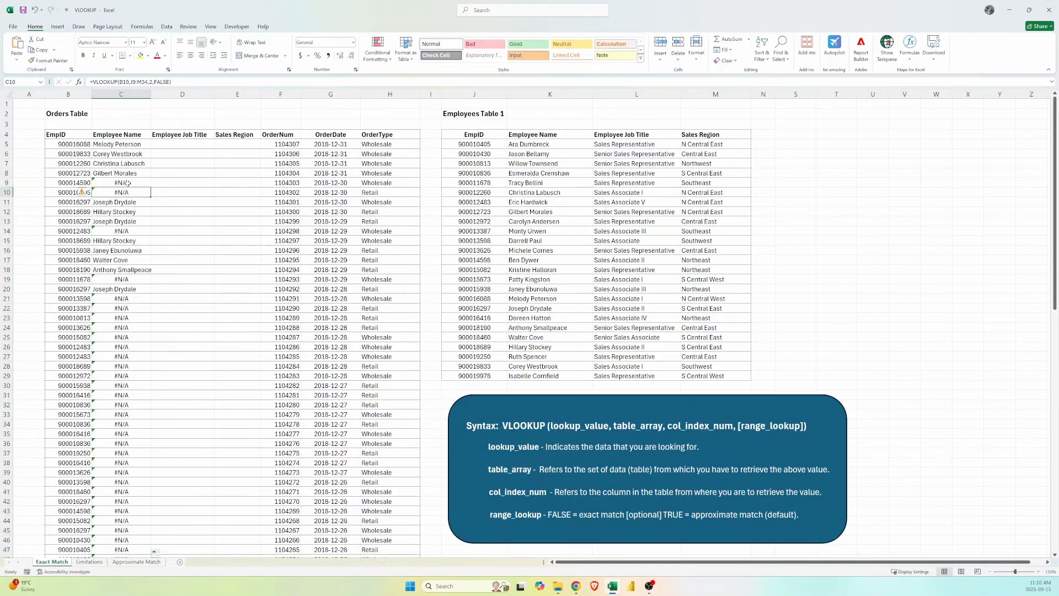
{"action": "left_click", "coordinate": [128, 182]}
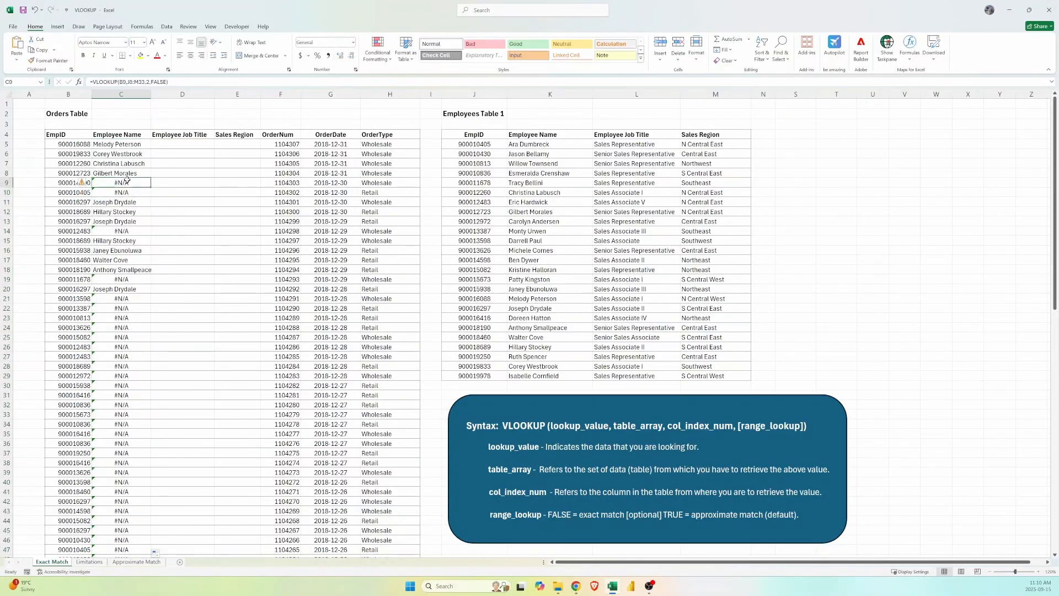
Make the table array in C5's VLOOKUP formula absolute as $J$4:$M$29
{"action": "left_click", "coordinate": [124, 144]}
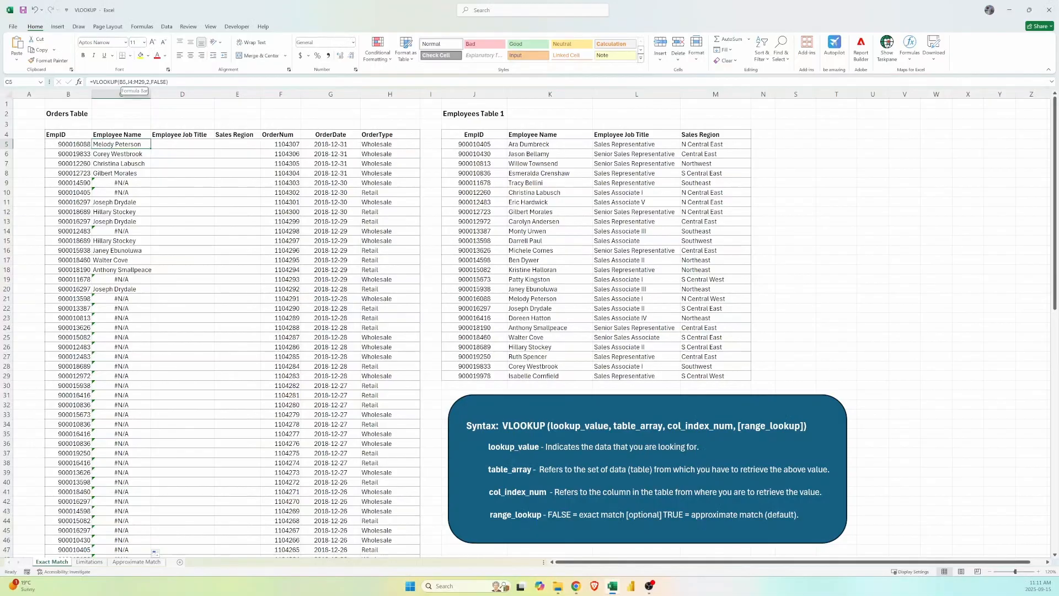
{"action": "left_click", "coordinate": [123, 83]}
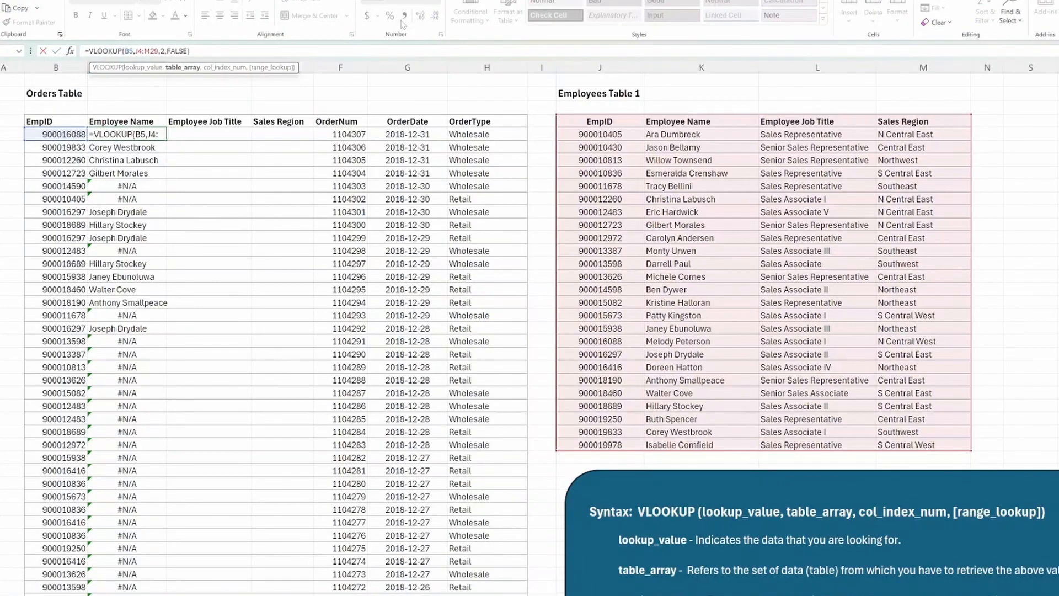
{"action": "key", "text": "shift+Right"}
{"action": "key", "text": "shift+Right"}
{"action": "key", "text": "shift+Right"}
{"action": "key", "text": "shift+Right"}
{"action": "key", "text": "shift+Right"}
{"action": "key", "text": "shift+Right"}
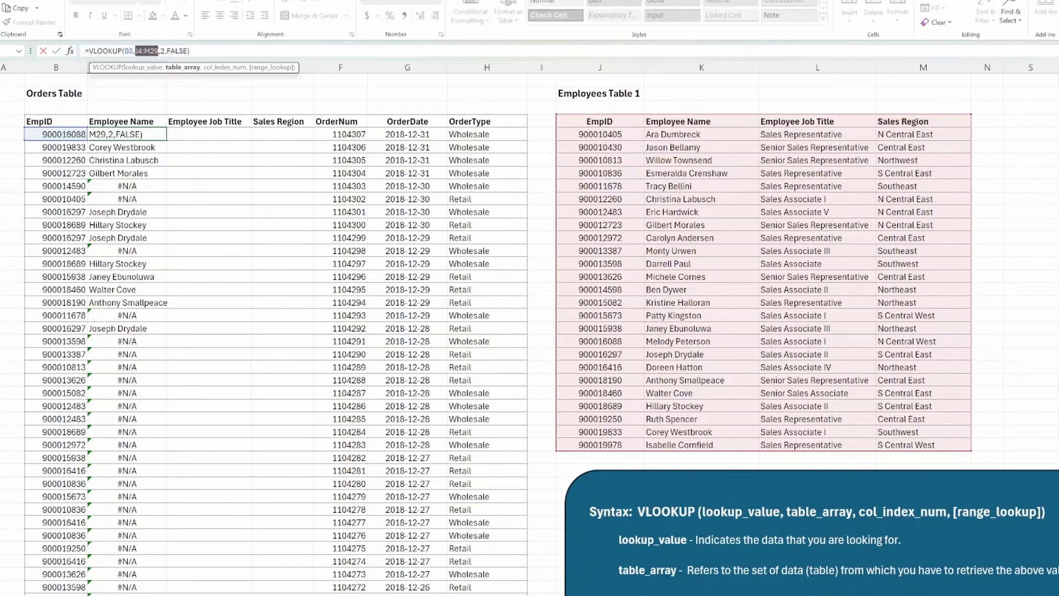
{"action": "key", "text": "F4"}
{"action": "key", "text": "Return"}
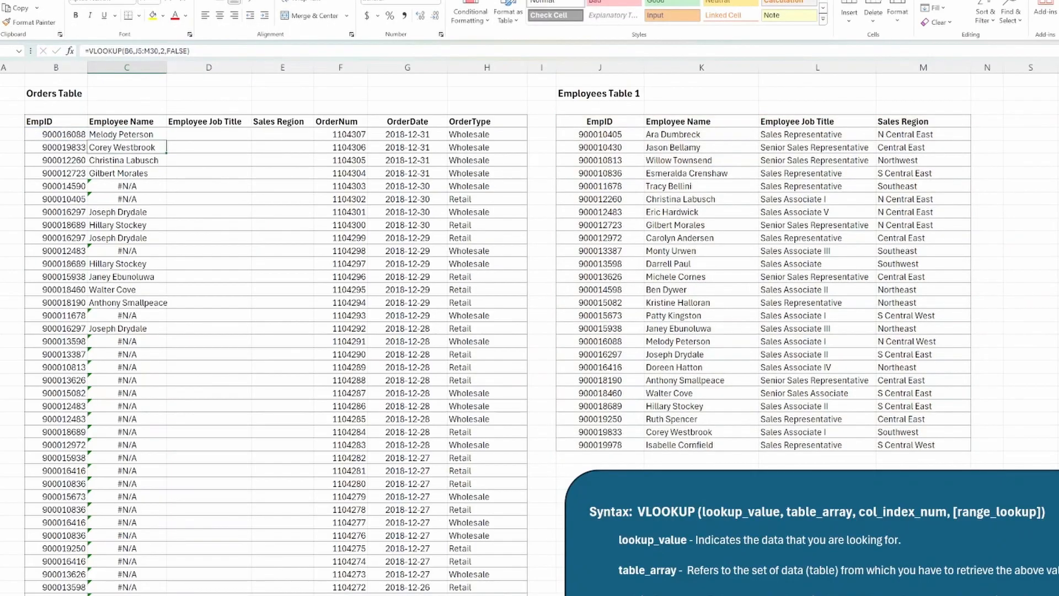
Fill the C5 formula with the absolute range down the Employee Name column and check the row 9 formula and employee ID
{"action": "left_click", "coordinate": [144, 132]}
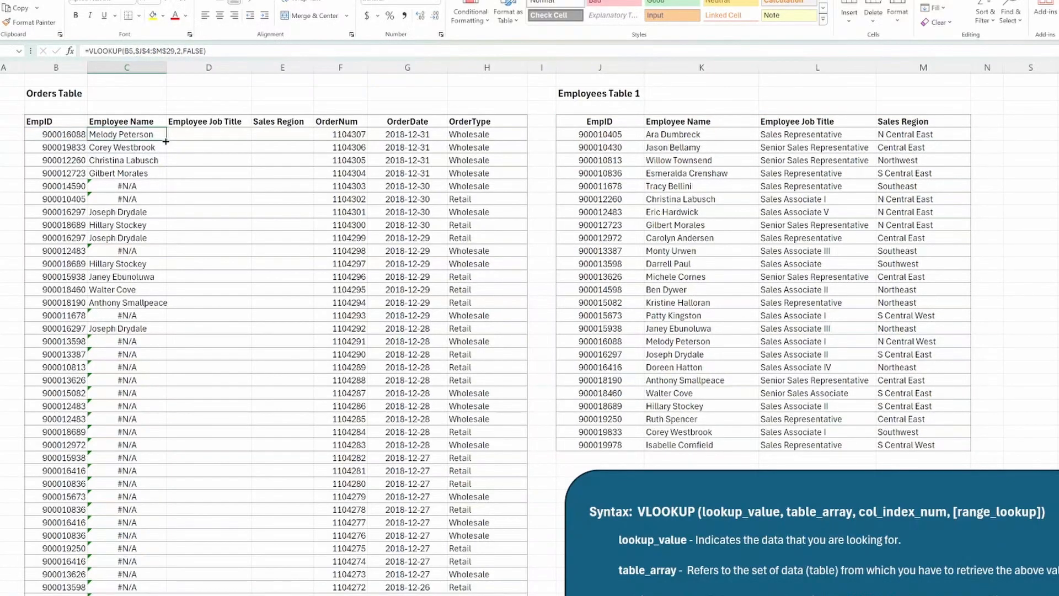
{"action": "double_click", "coordinate": [164, 141]}
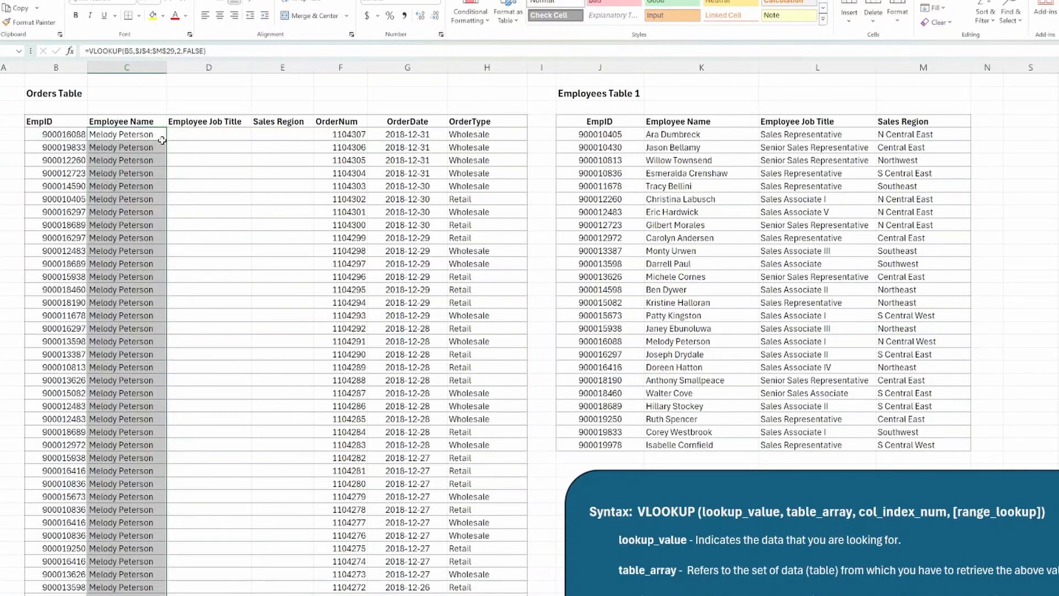
{"action": "left_click", "coordinate": [130, 188]}
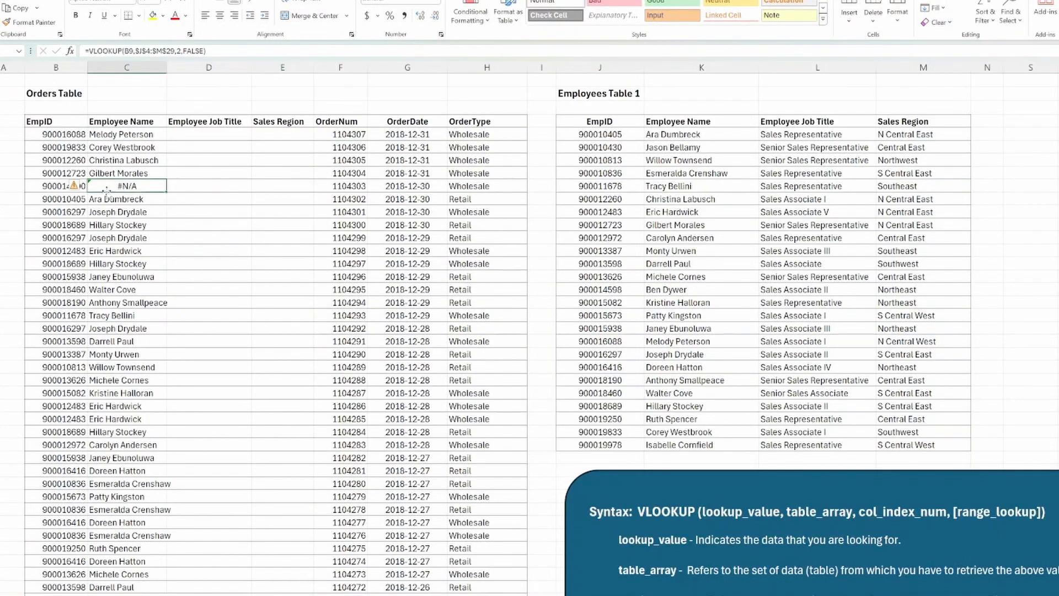
{"action": "left_click", "coordinate": [50, 186]}
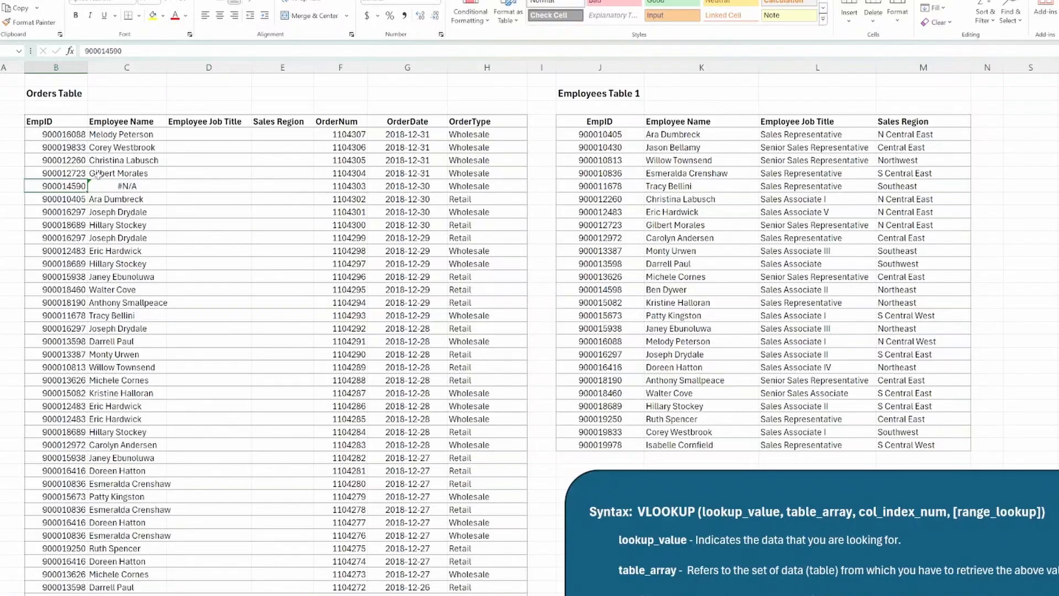
Wrap the VLOOKUP formula in C9 in IFERROR with "Not Found" as the value if error
{"action": "left_click", "coordinate": [91, 189]}
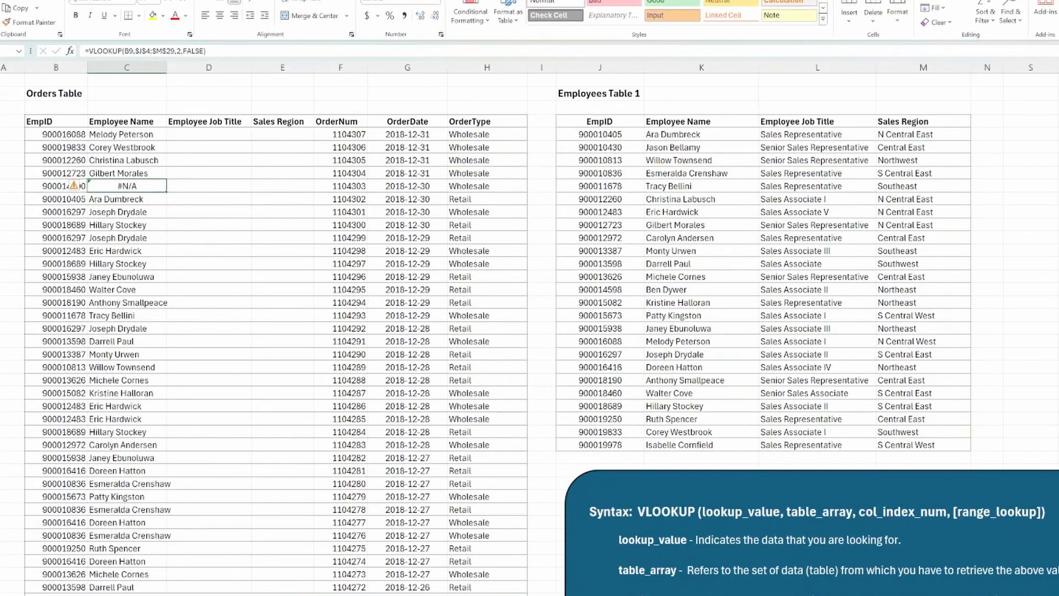
{"action": "left_click", "coordinate": [89, 51]}
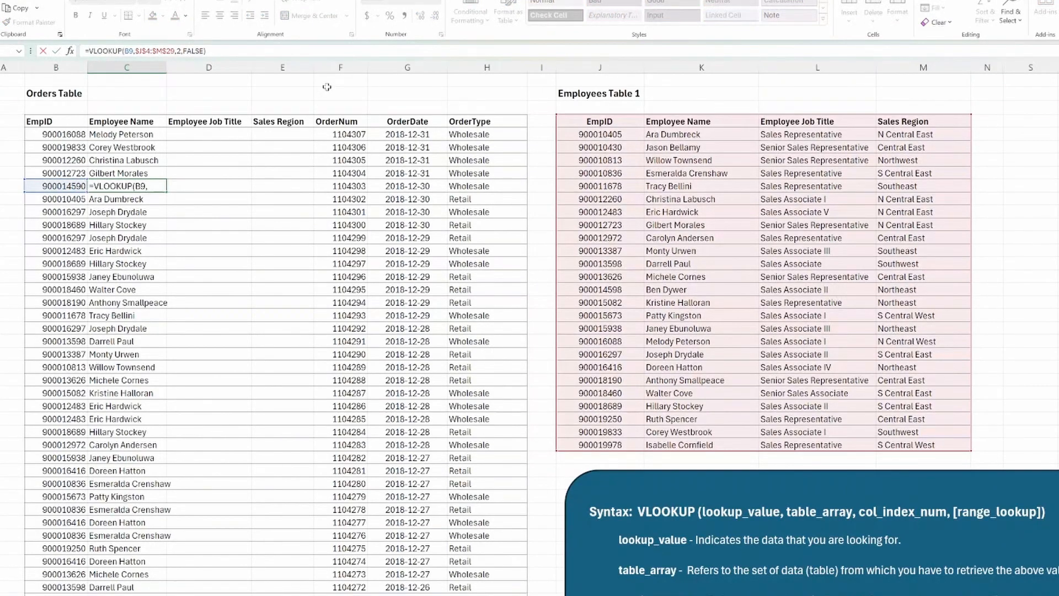
{"action": "type", "text": "ifer"}
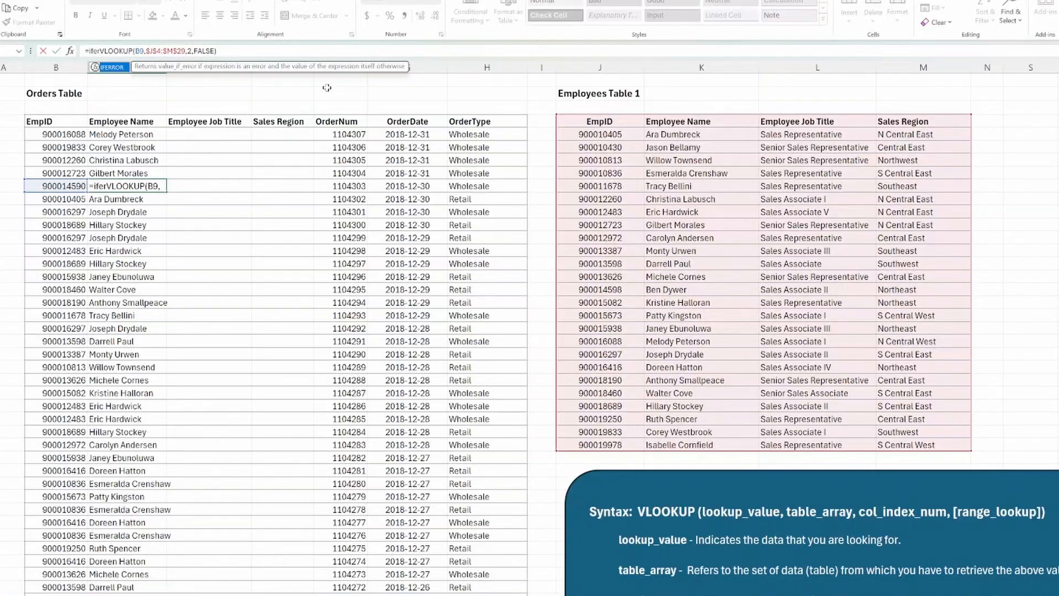
{"action": "key", "text": "Tab"}
{"action": "key", "text": "End"}
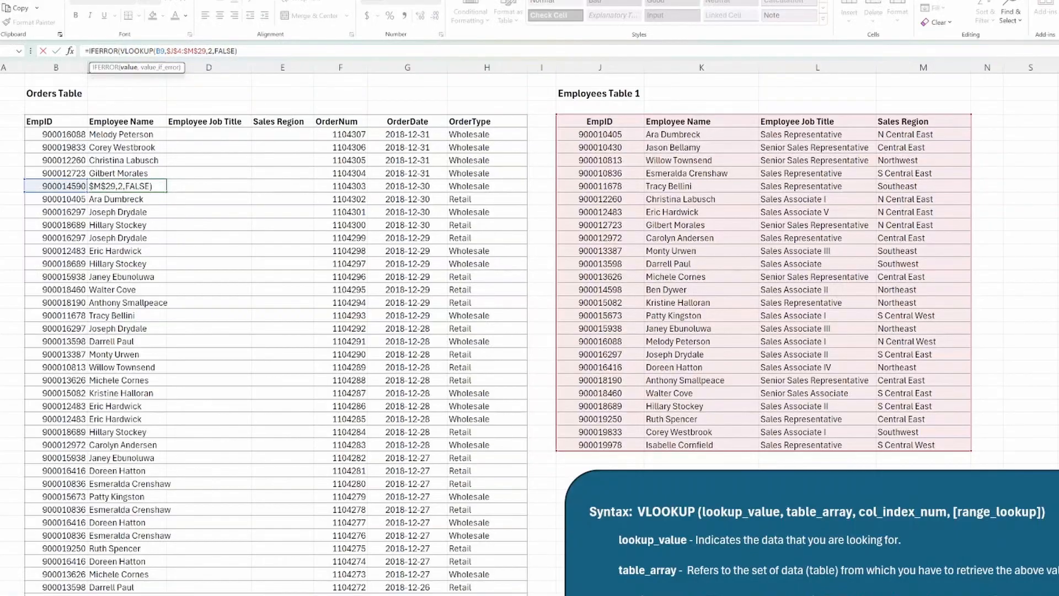
{"action": "type", "text": ",\"Do Not Fou"}
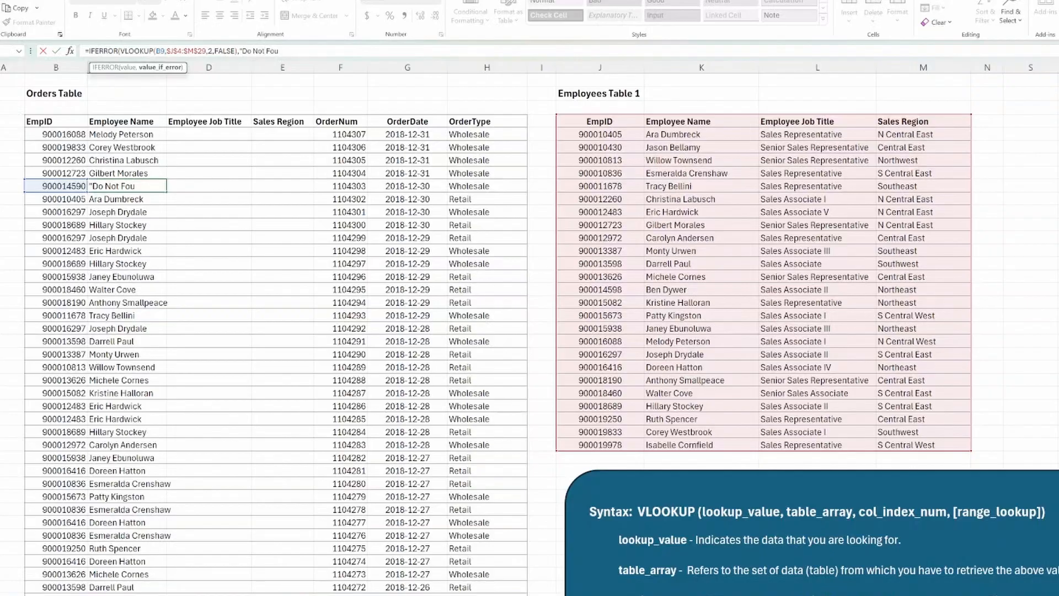
{"action": "key", "text": "BackSpace"}
{"action": "key", "text": "BackSpace"}
{"action": "key", "text": "BackSpace"}
{"action": "type", "text": "nd\")"}
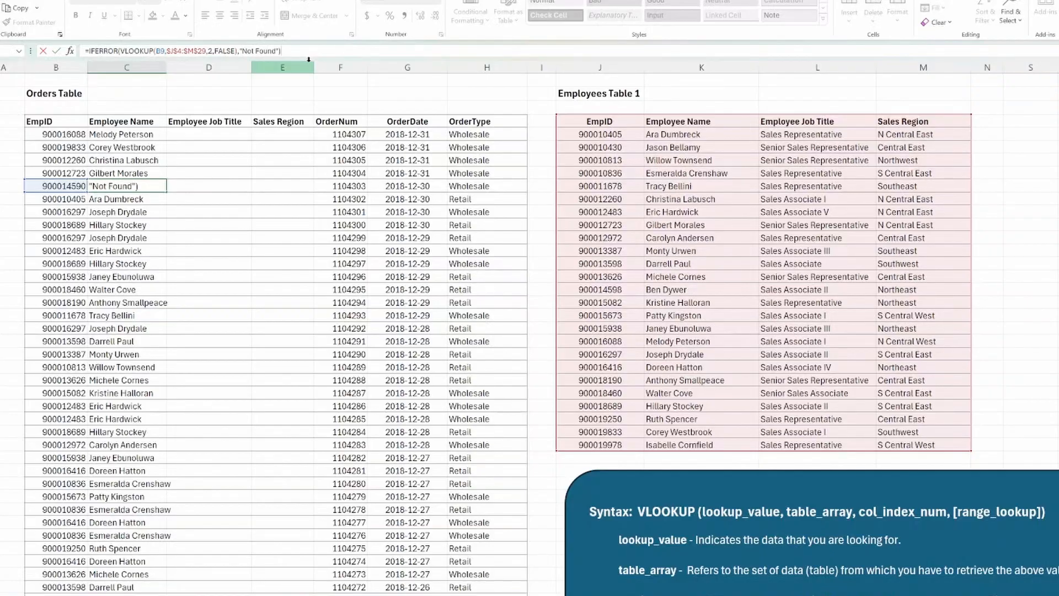
{"action": "key", "text": "Return"}
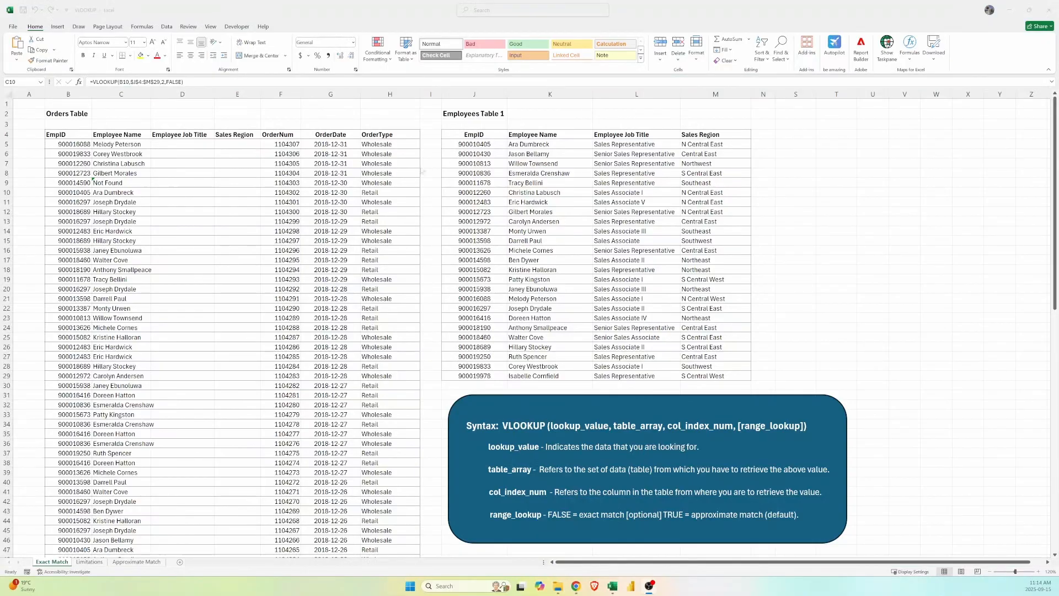
Format the Orders data as a table with headers, using the light style with a dark blue header, and select the whole table
{"action": "left_click", "coordinate": [323, 194]}
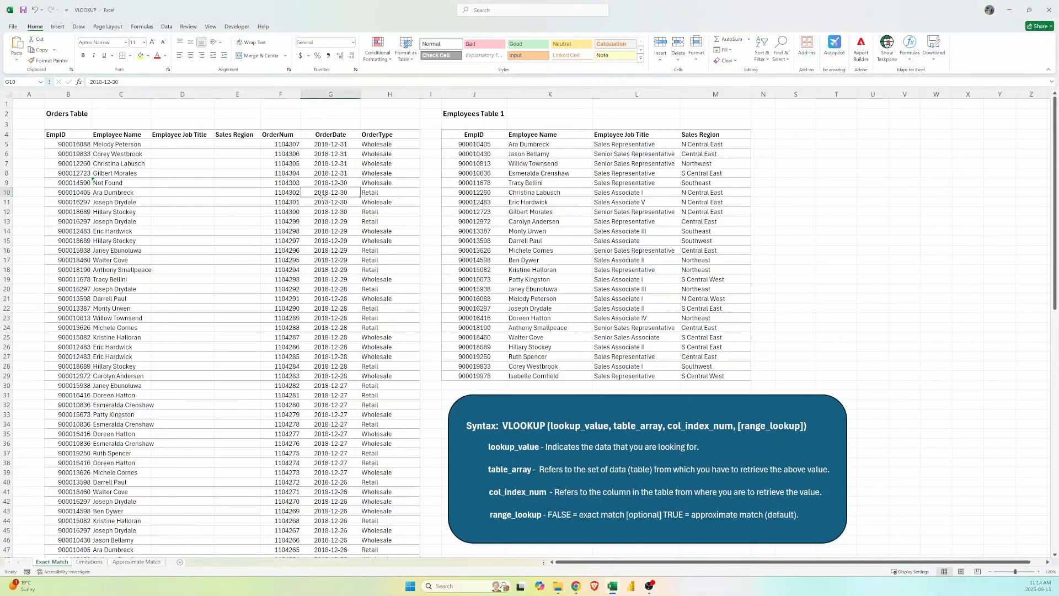
{"action": "left_click", "coordinate": [408, 56]}
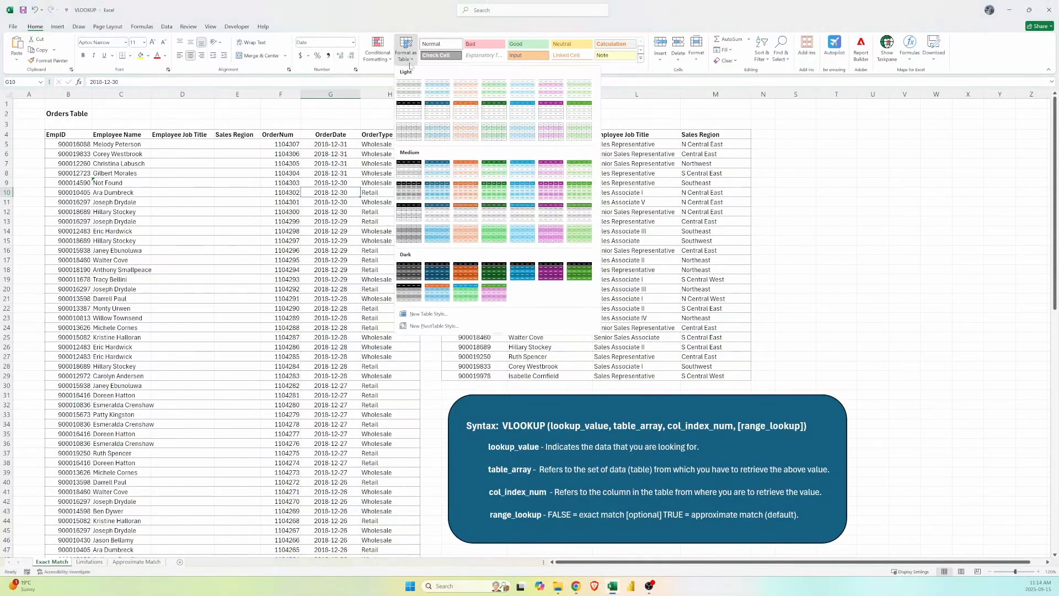
{"action": "left_click", "coordinate": [431, 114]}
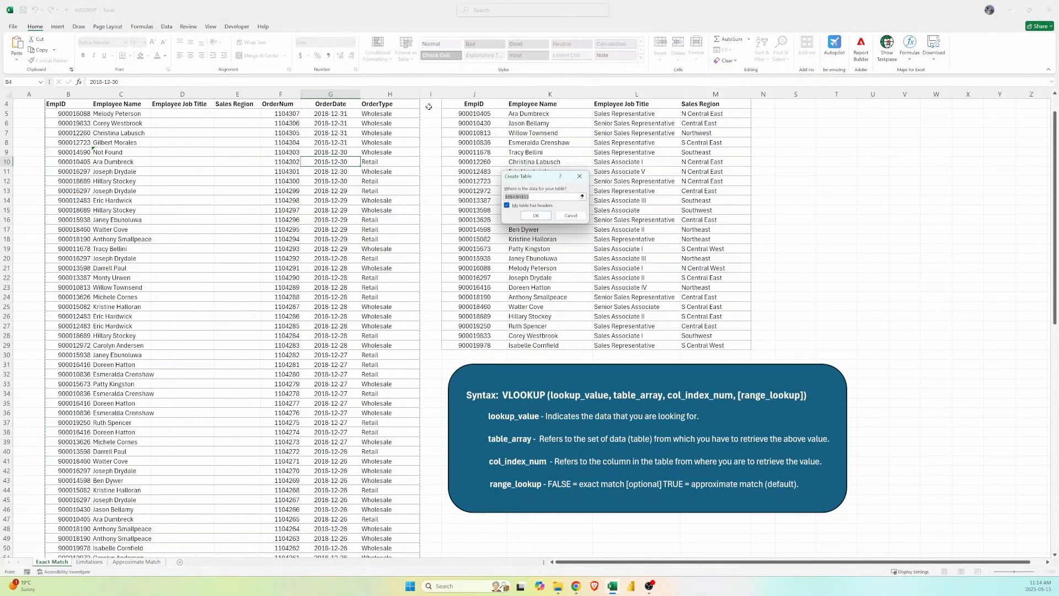
{"action": "left_click", "coordinate": [539, 217]}
{"action": "key", "text": "ctrl+a"}
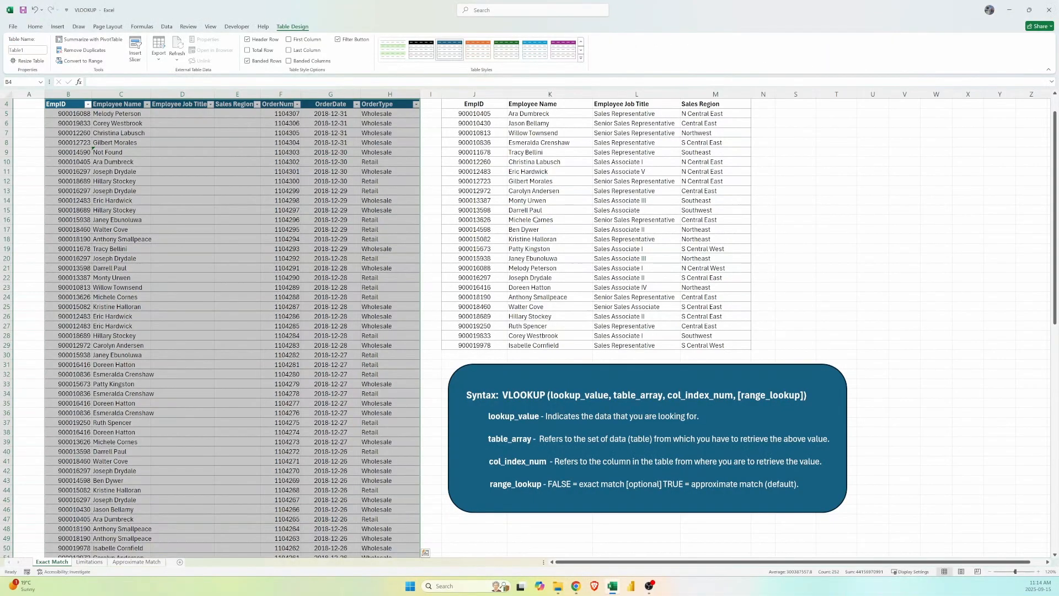
{"action": "scroll", "coordinate": [521, 202], "scroll_direction": "up", "scroll_amount": 1}
Format the Employees Table 1 data as a table with headers, using the light style with a dark green header
{"action": "left_click", "coordinate": [521, 202]}
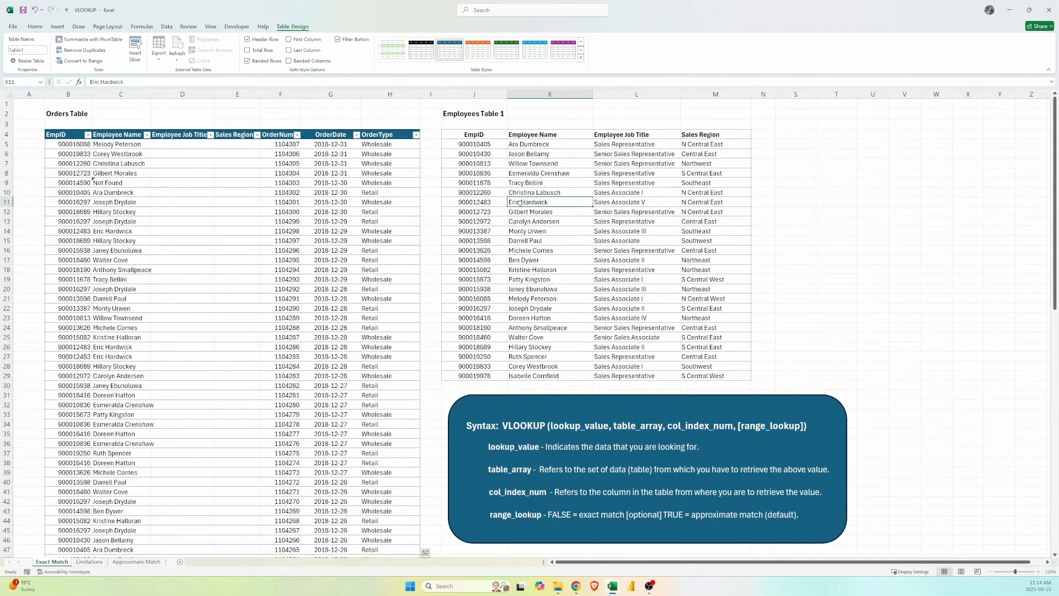
{"action": "left_click", "coordinate": [413, 57]}
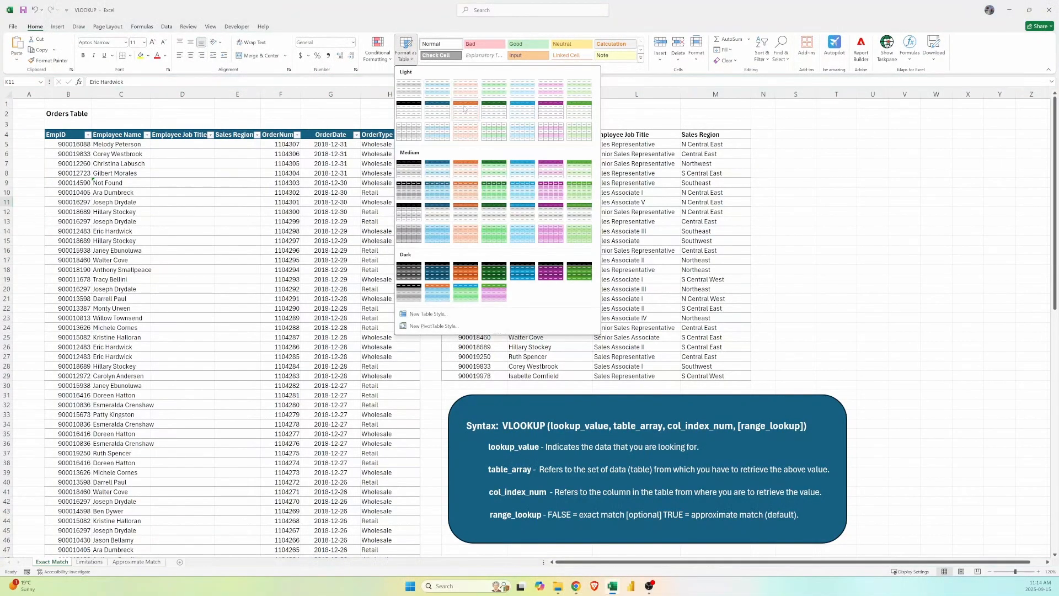
{"action": "left_click", "coordinate": [494, 111]}
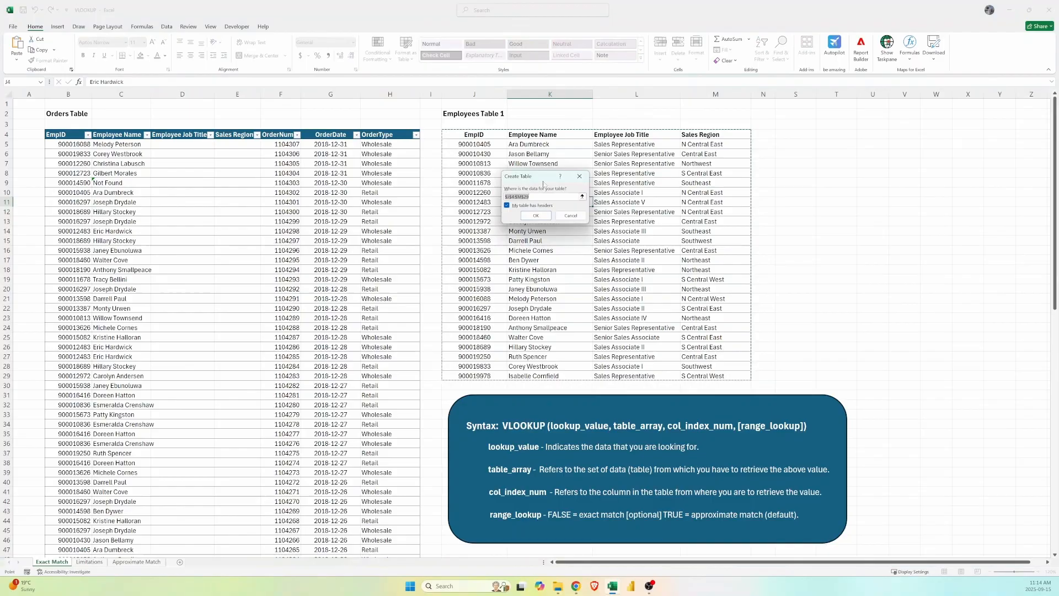
{"action": "left_click", "coordinate": [544, 215]}
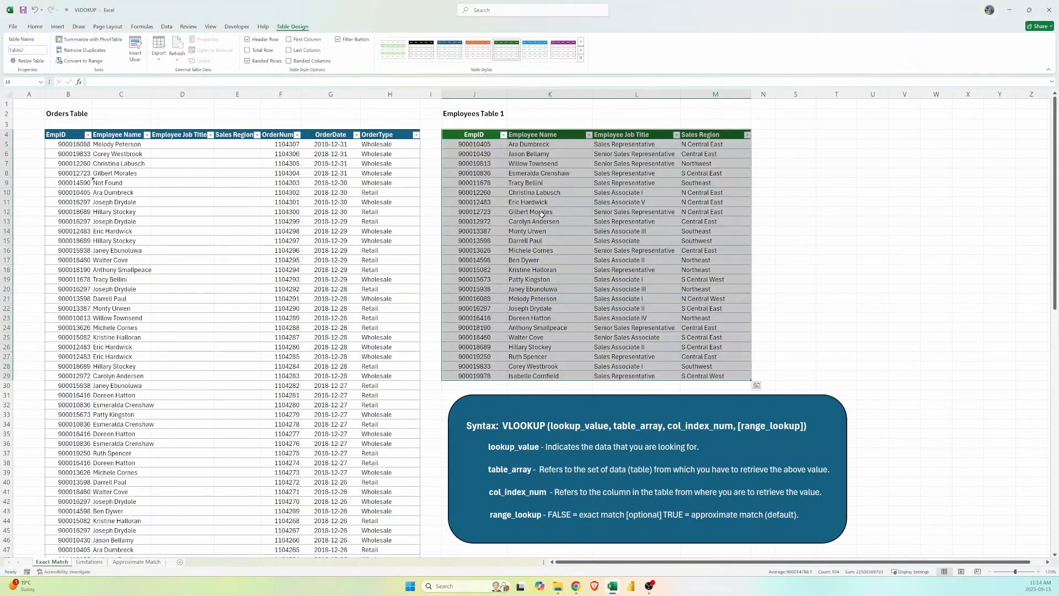
Enter an exact-match VLOOKUP in D5 that finds the row's EmpID in Employees Table 1's EmpID to Employee Job Title columns and returns column 3
{"action": "left_click", "coordinate": [199, 142]}
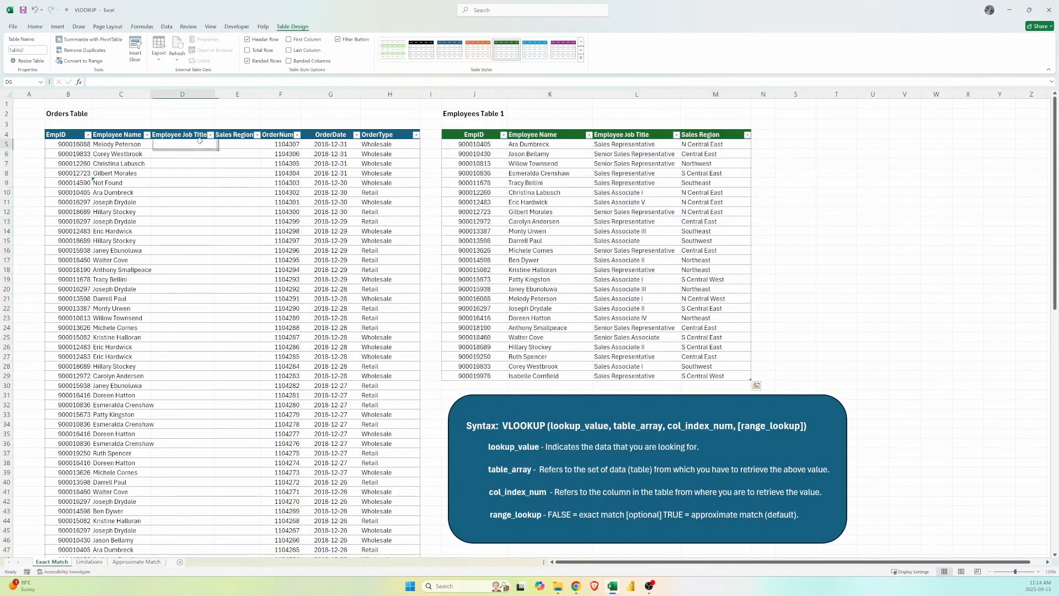
{"action": "type", "text": "=VLOOKUP("}
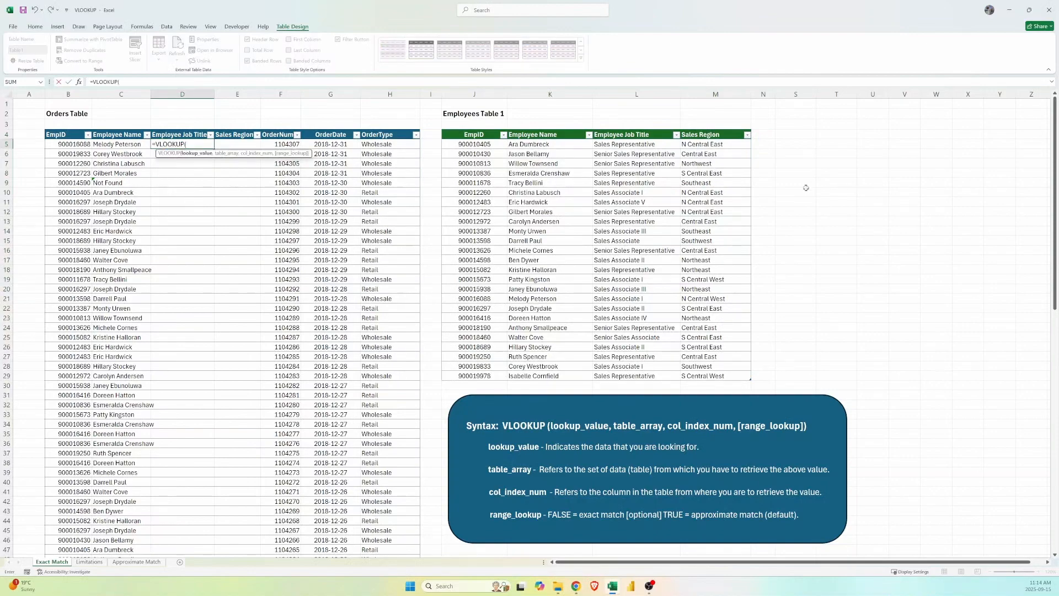
{"action": "left_click", "coordinate": [80, 144]}
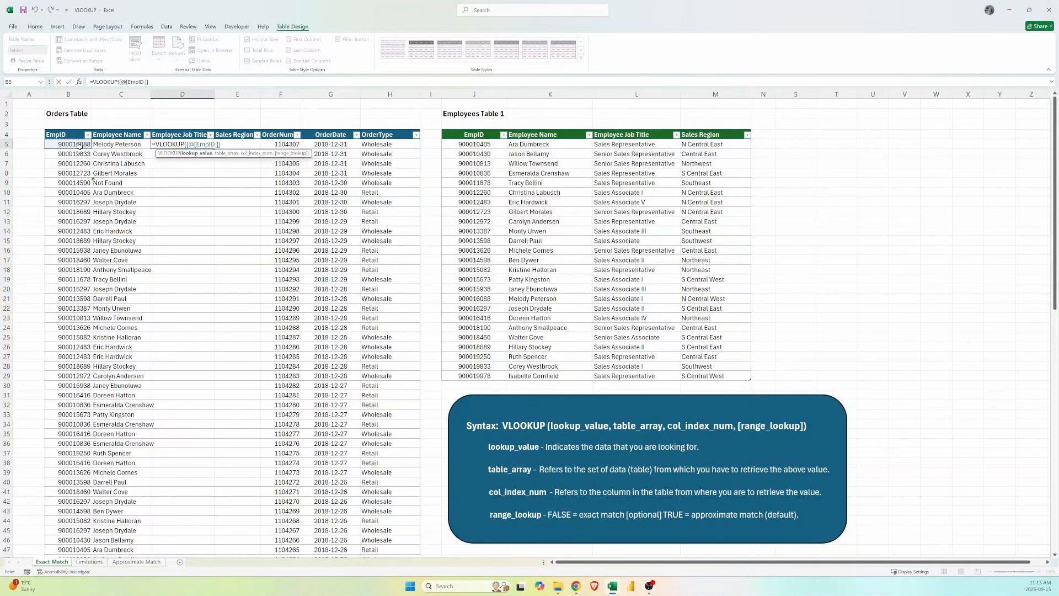
{"action": "type", "text": ","}
{"action": "left_click_drag", "start_coordinate": [490, 133], "coordinate": [658, 376]}
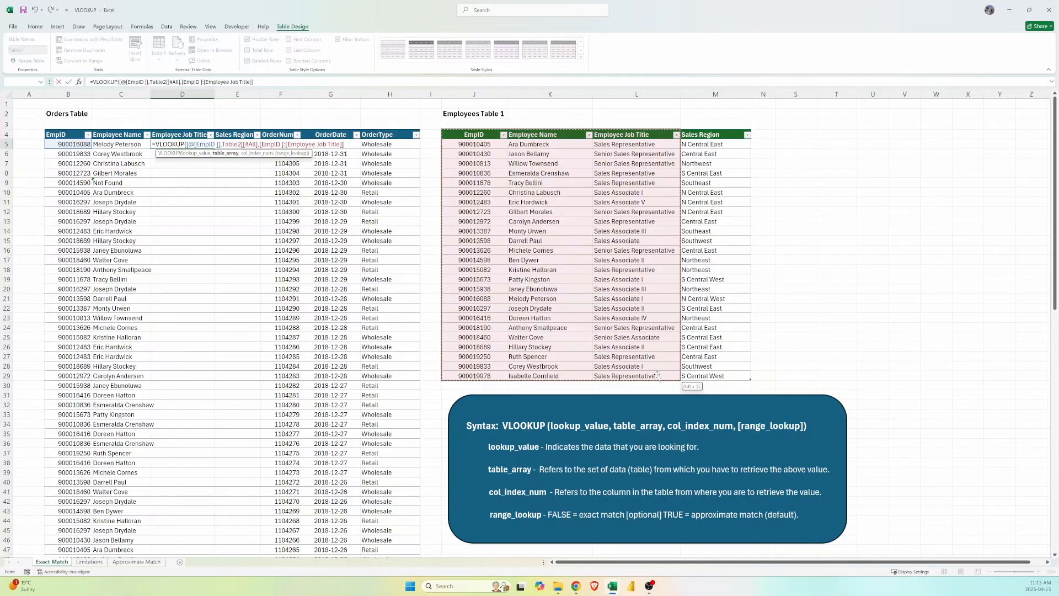
{"action": "left_click_drag", "start_coordinate": [657, 376], "coordinate": [659, 377]}
{"action": "type", "text": ","}
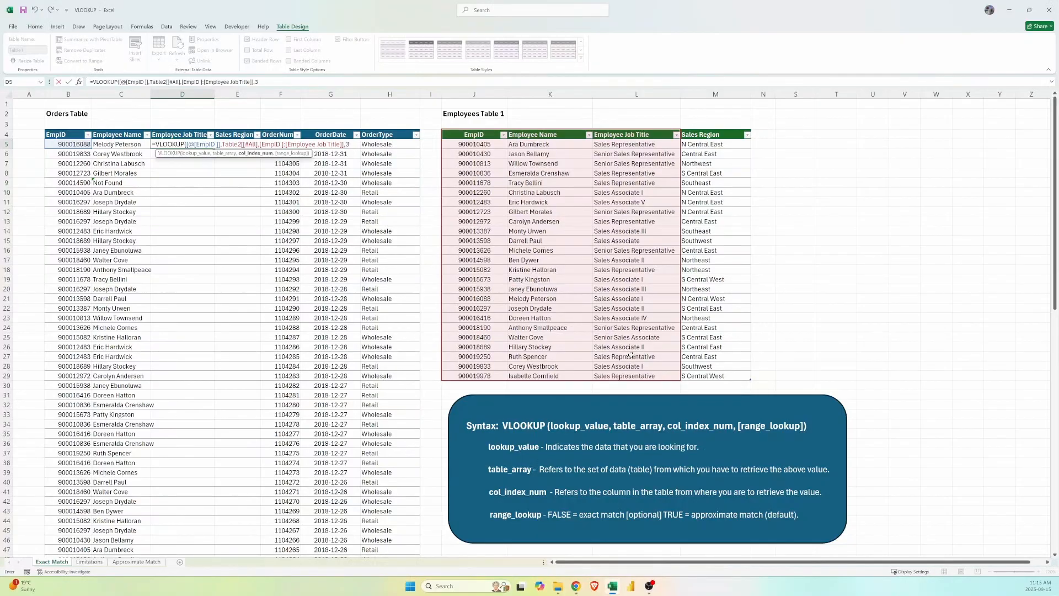
{"action": "type", "text": "3,false"}
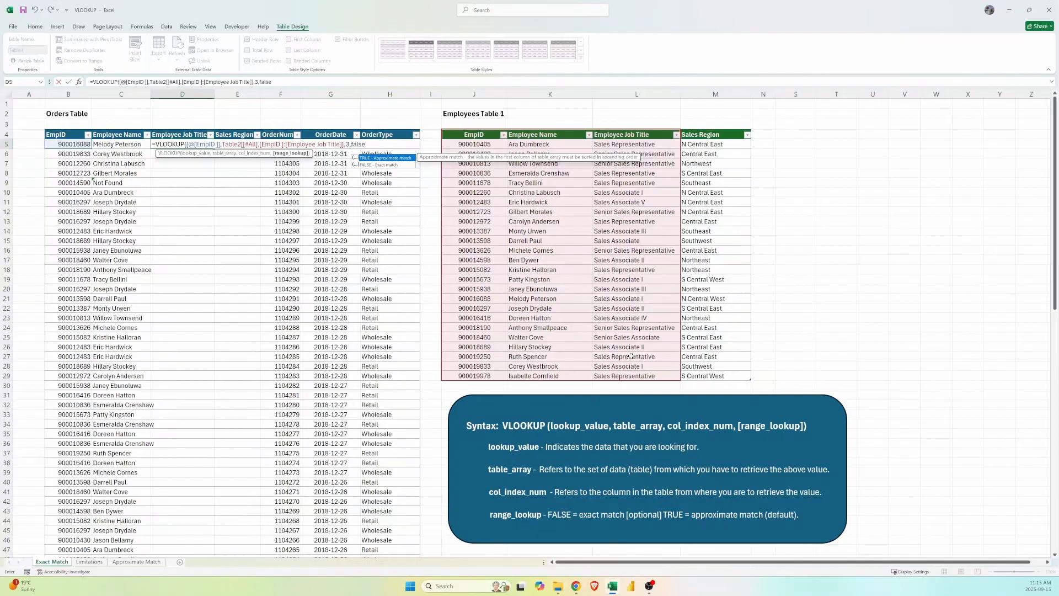
{"action": "type", "text": ")"}
{"action": "key", "text": "Return"}
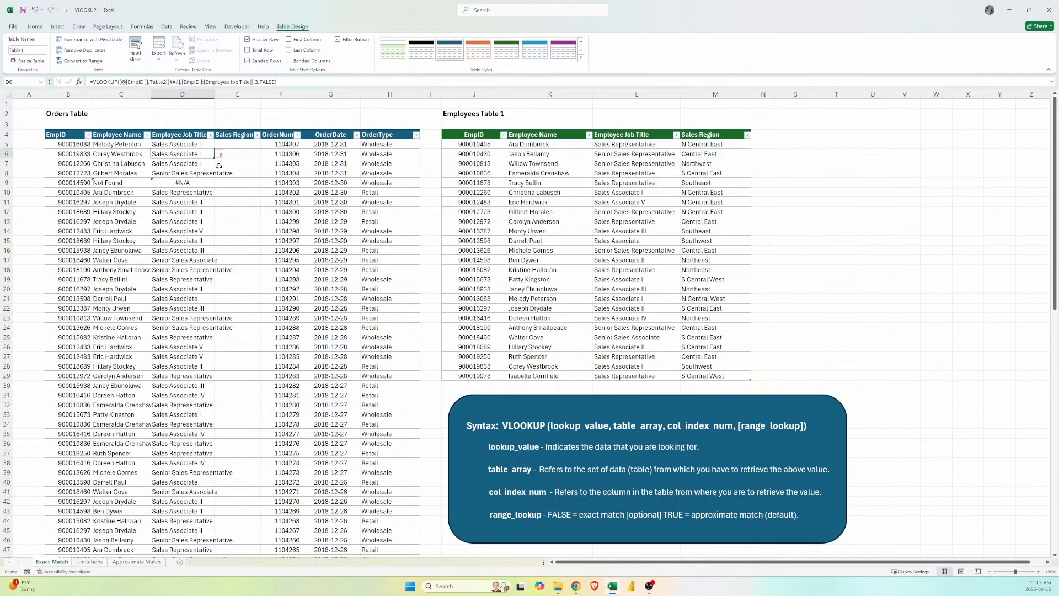
{"action": "left_click", "coordinate": [237, 144]}
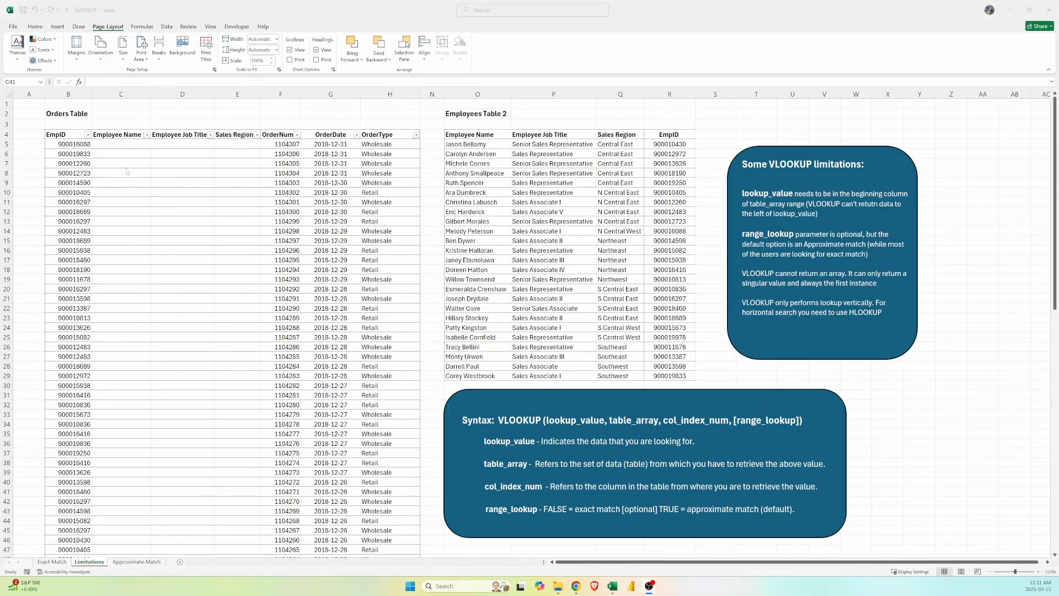
{"action": "left_click", "coordinate": [269, 157]}
{"action": "left_click", "coordinate": [272, 154]}
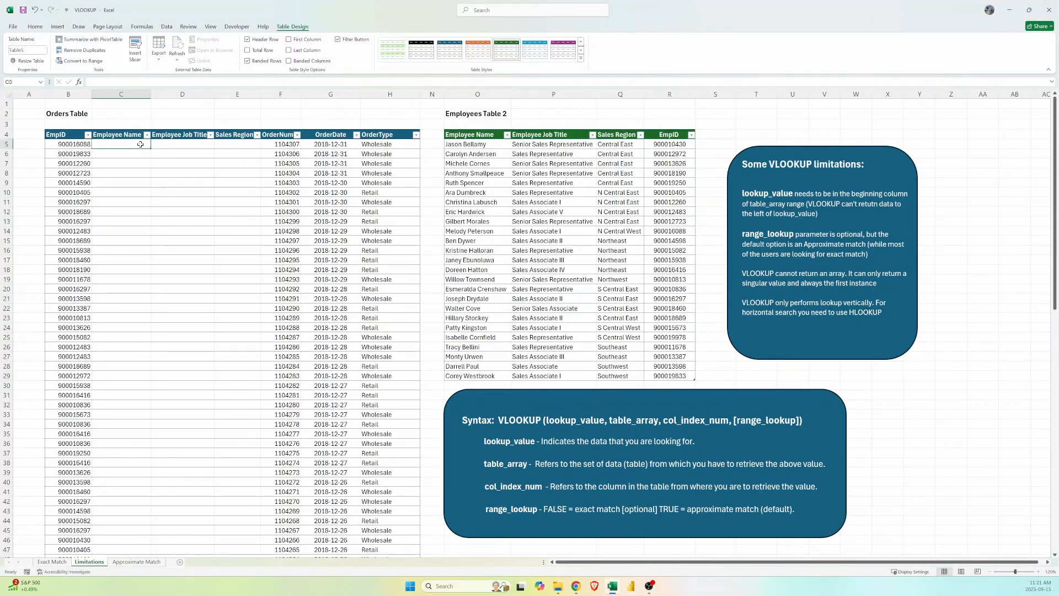
Start an INDEX formula in C5 of the Limitations sheet with Employees Table 2's Employee Name column as the array
{"action": "left_click", "coordinate": [142, 144]}
{"action": "type", "text": "=in"}
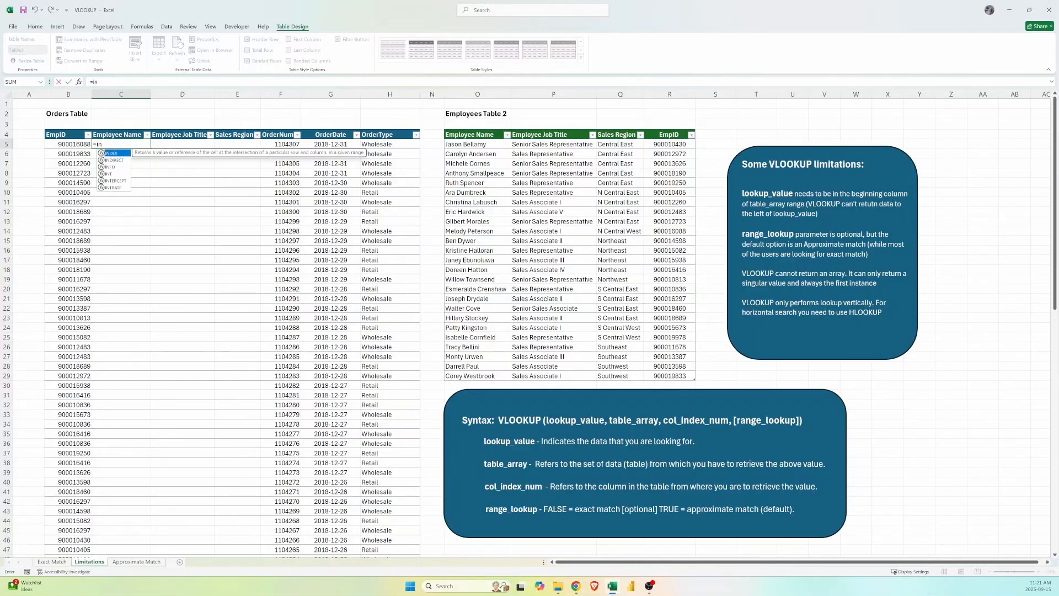
{"action": "type", "text": "de"}
{"action": "key", "text": "Tab"}
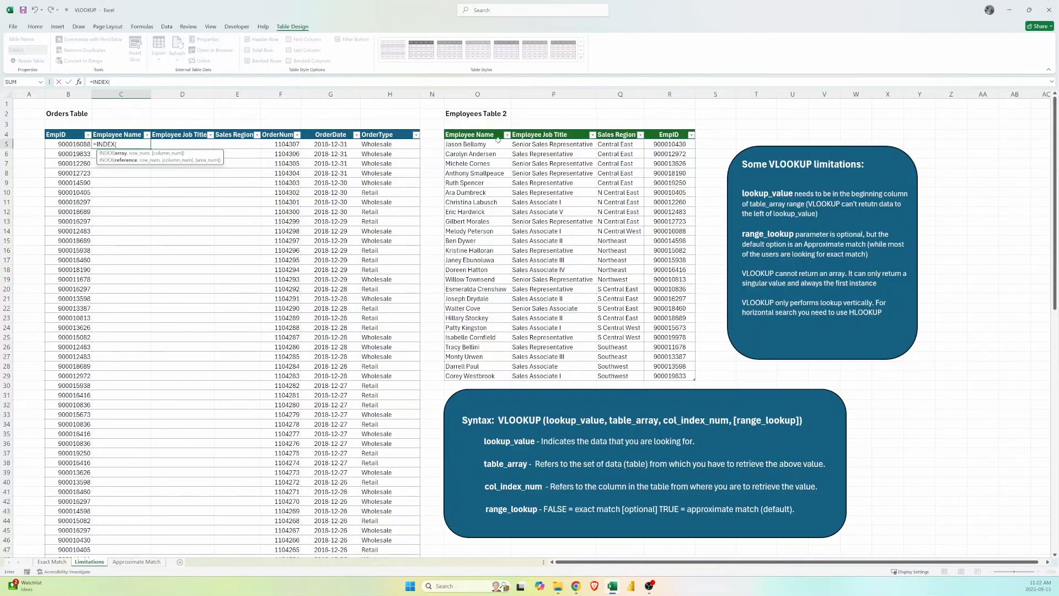
{"action": "left_click_drag", "start_coordinate": [499, 142], "coordinate": [498, 376]}
{"action": "type", "text": ","}
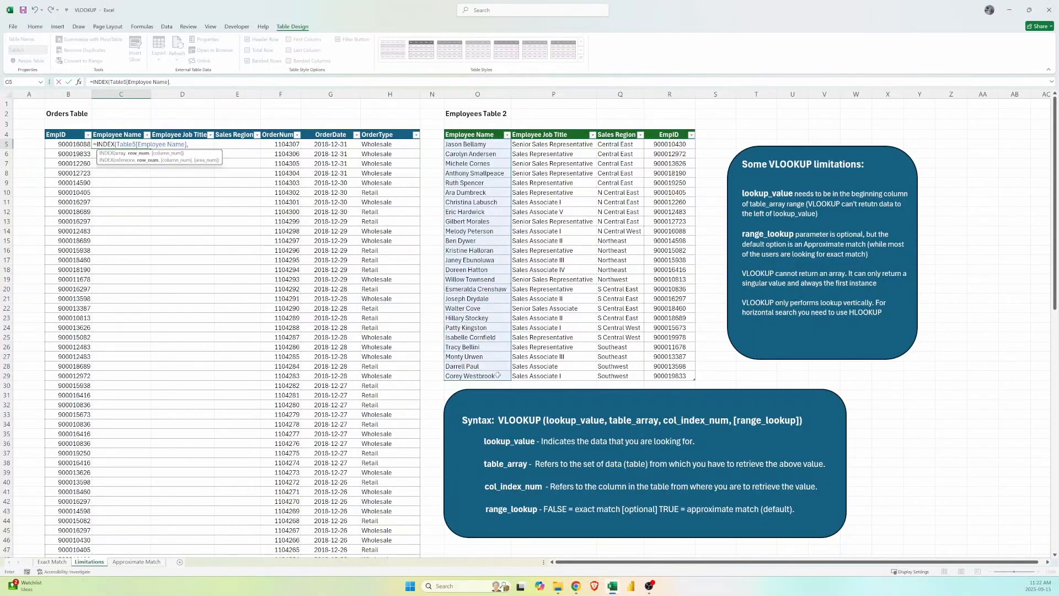
Complete the INDEX formula with a MATCH of the row's EmpID in Employees Table 2's EmpID column, using match type 0
{"action": "type", "text": "MATCH("}
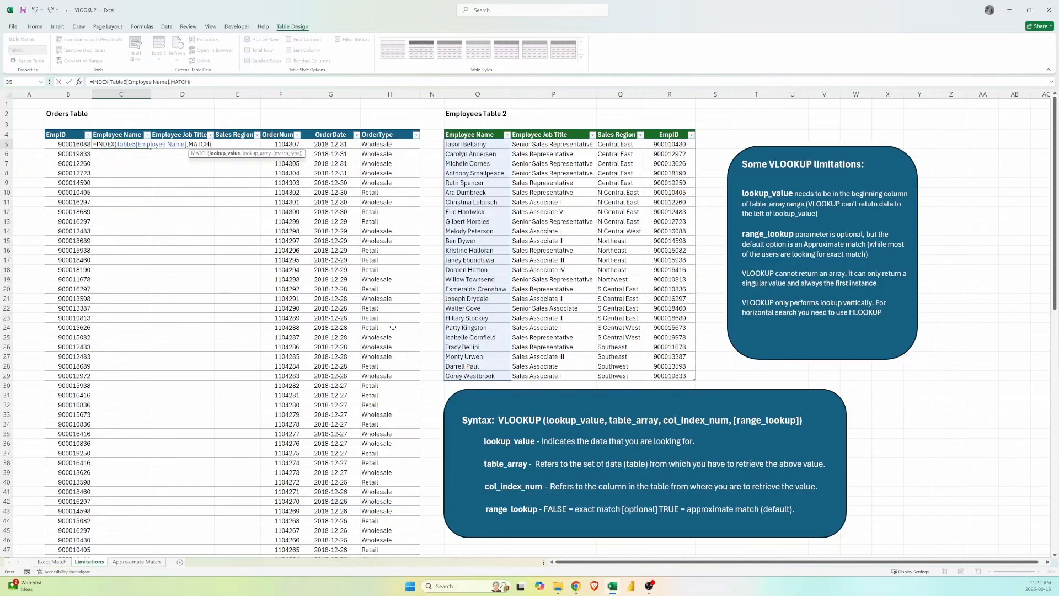
{"action": "left_click", "coordinate": [68, 143]}
{"action": "type", "text": ","}
{"action": "left_click", "coordinate": [689, 142]}
{"action": "left_click_drag", "start_coordinate": [686, 183], "coordinate": [682, 380]}
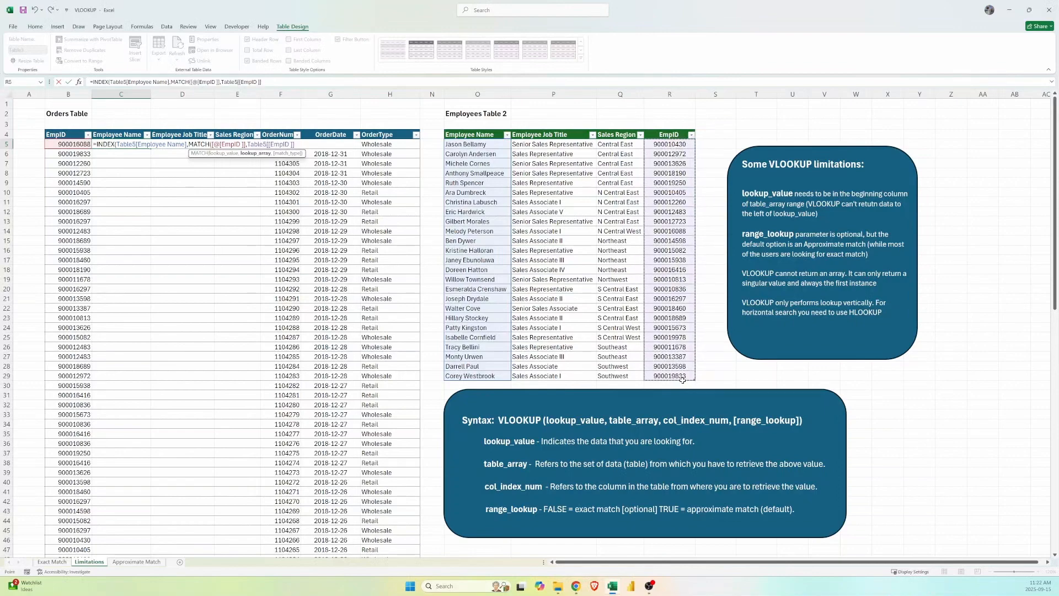
{"action": "type", "text": ","}
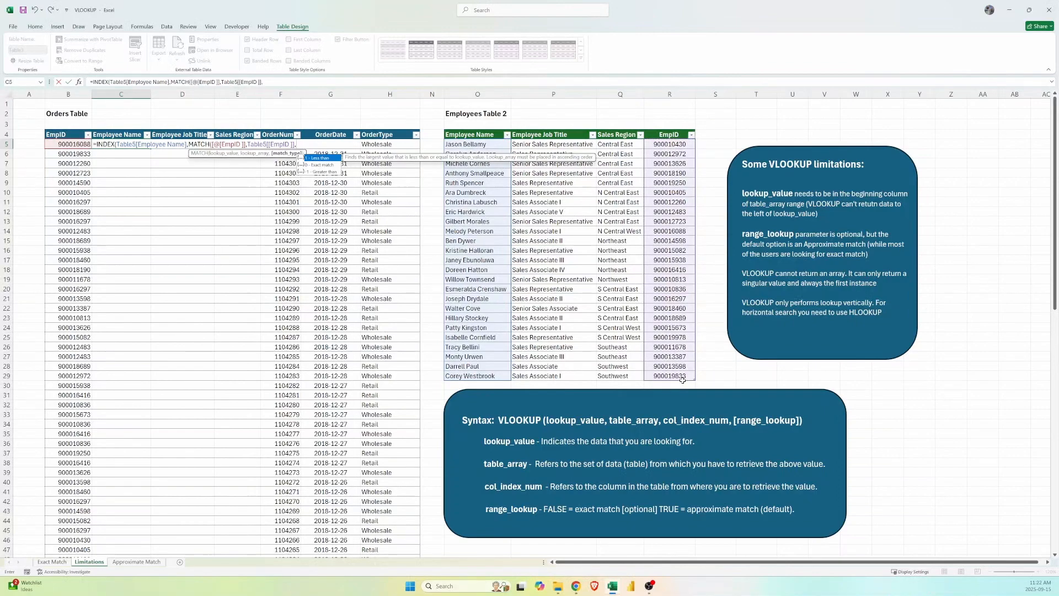
{"action": "type", "text": "0)"}
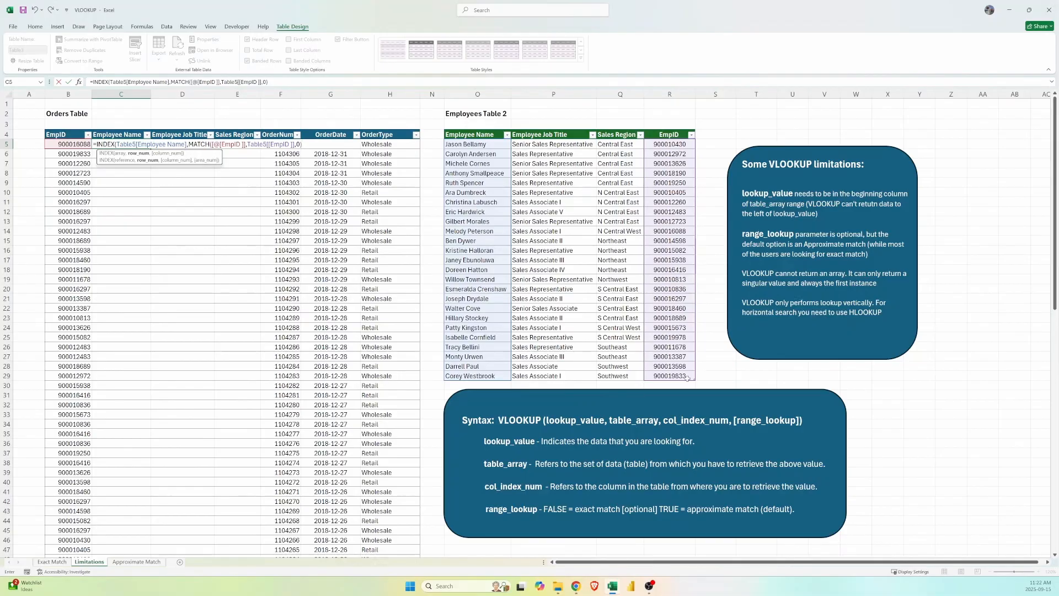
{"action": "type", "text": ")"}
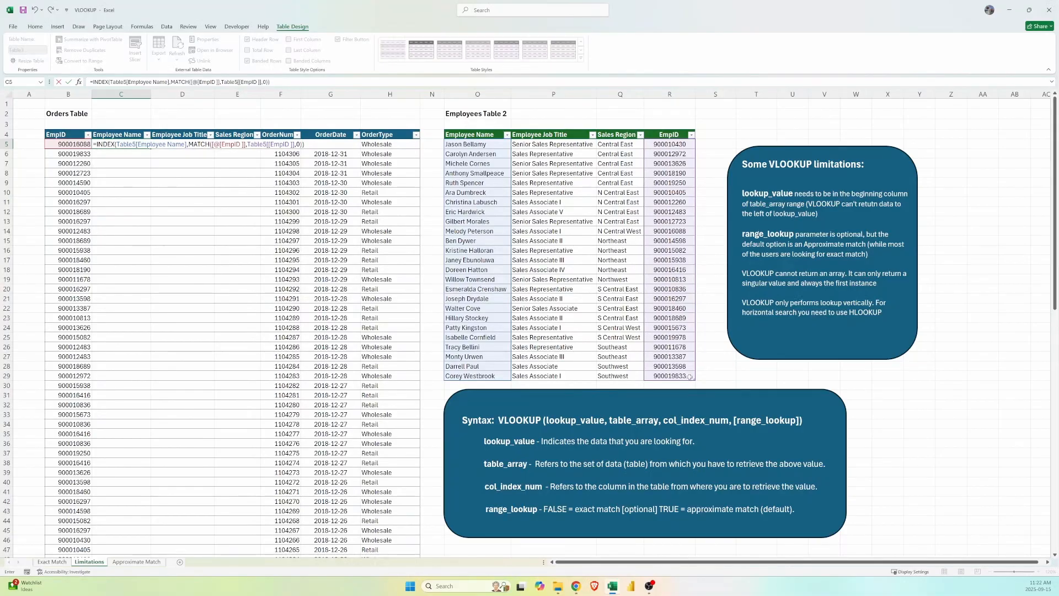
{"action": "key", "text": "ctrl+Return"}
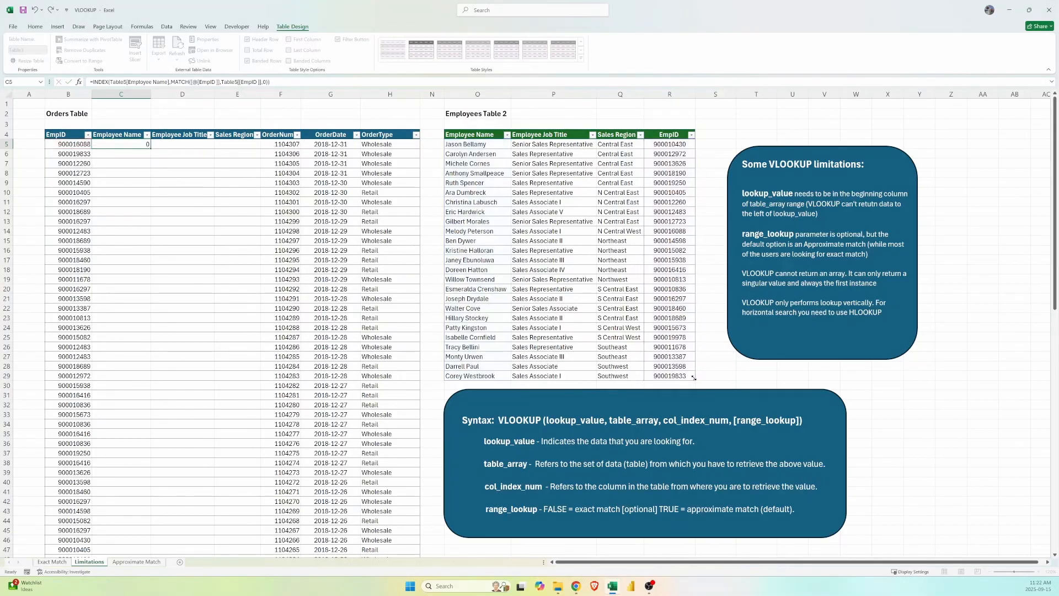
Wrap the INDEX/MATCH formula in C5 in IFERROR with an empty string as the error value, and check C9
{"action": "left_click", "coordinate": [270, 82]}
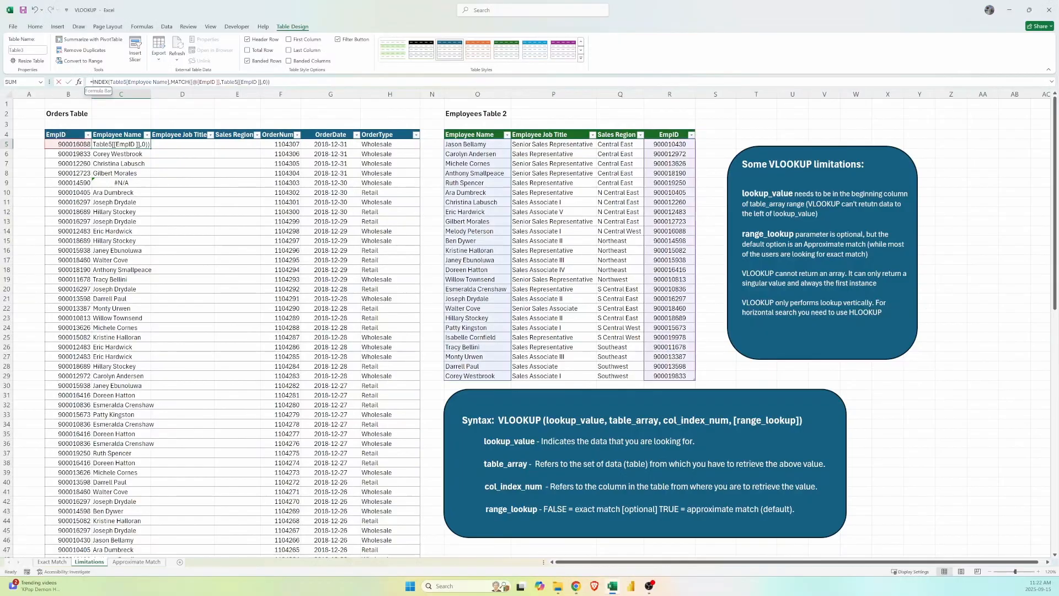
{"action": "type", "text": "i"}
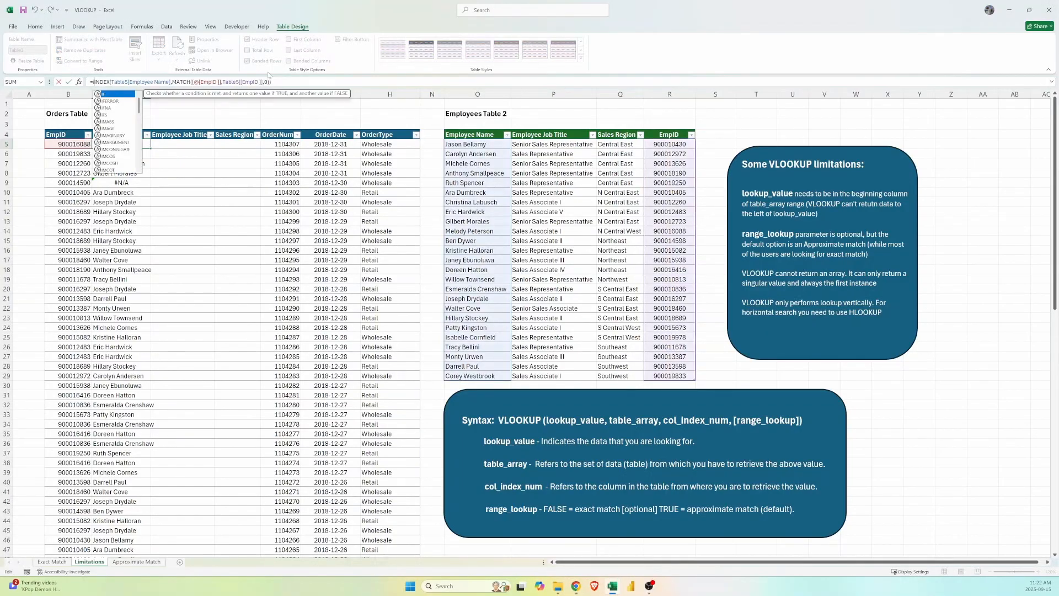
{"action": "type", "text": "FERROR("}
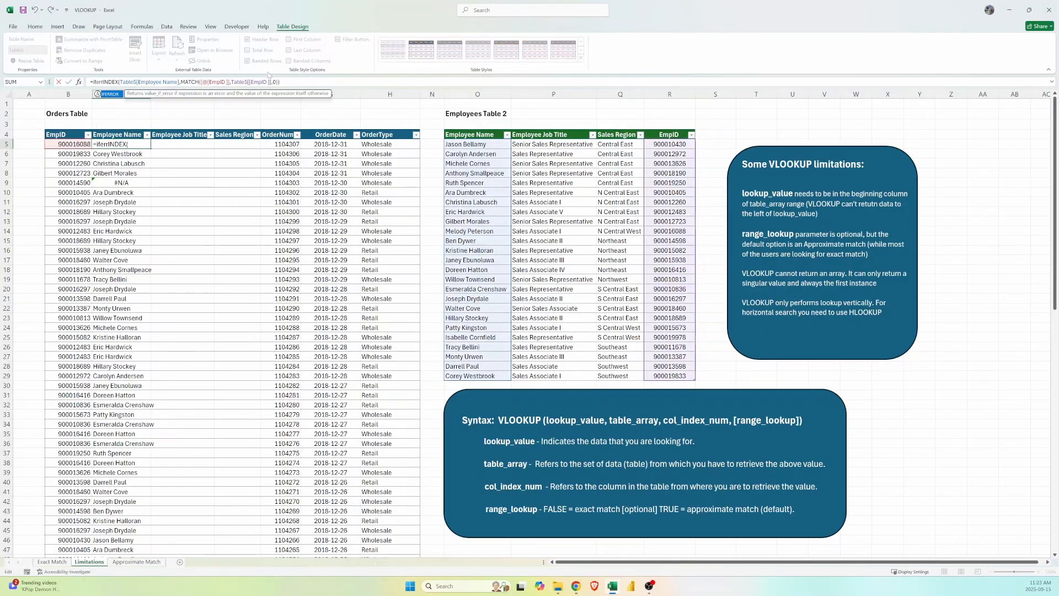
{"action": "key", "text": "Tab"}
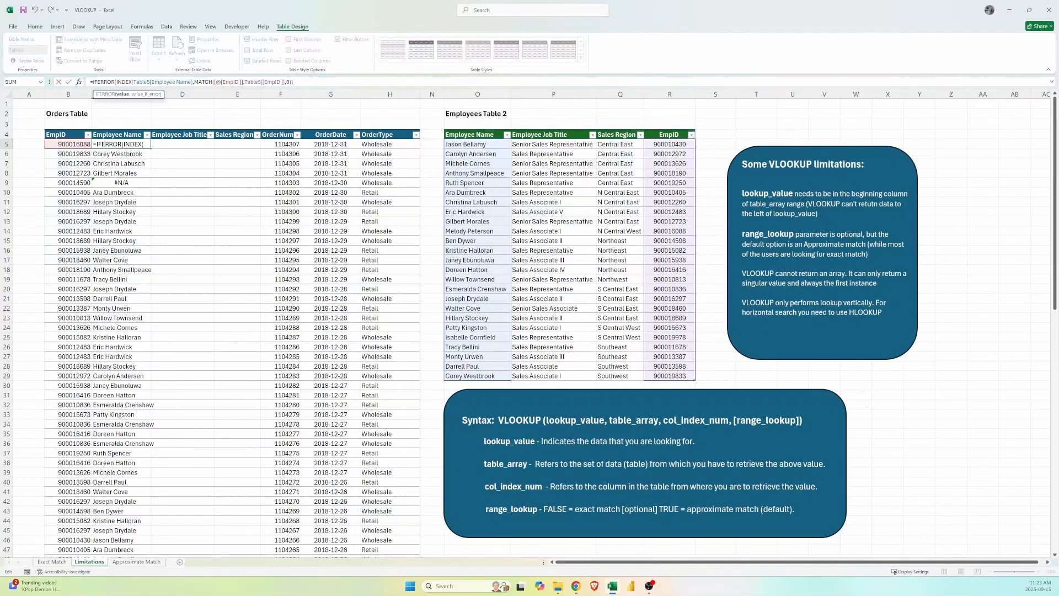
{"action": "type", "text": ",\"\")"}
{"action": "key", "text": "Return"}
{"action": "left_click", "coordinate": [137, 183]}
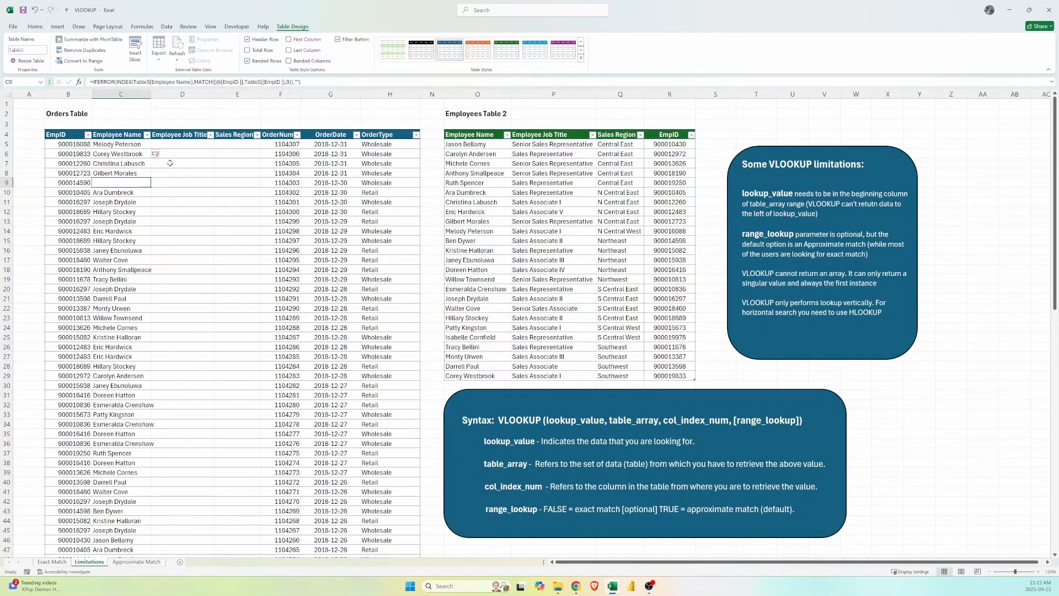
Start an XLOOKUP formula in D5 with the row's EmpID as lookup value and Employees Table 2's EmpID column as lookup array
{"action": "left_click", "coordinate": [176, 143]}
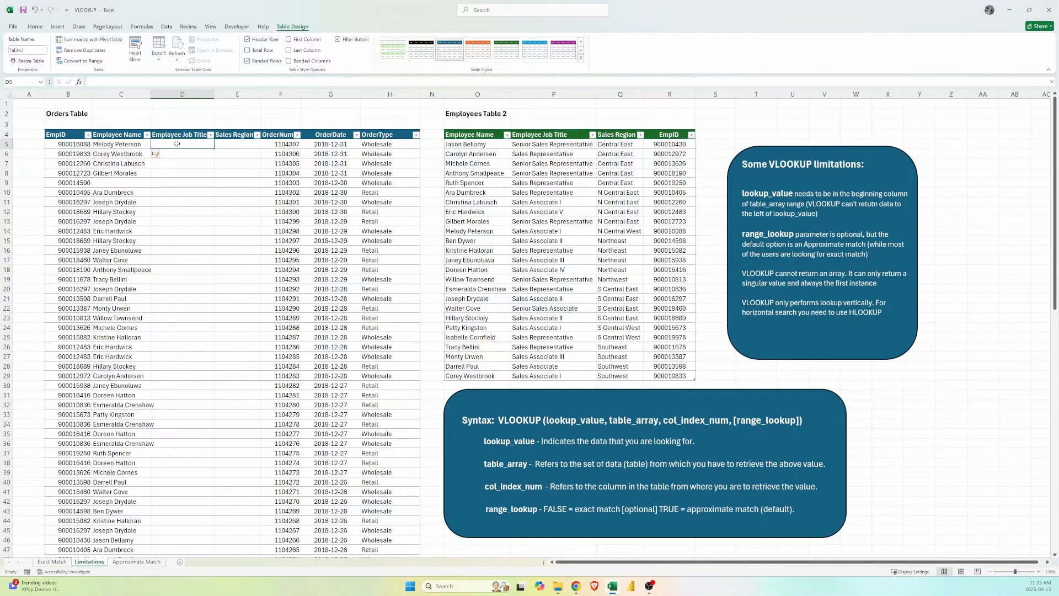
{"action": "type", "text": "=x"}
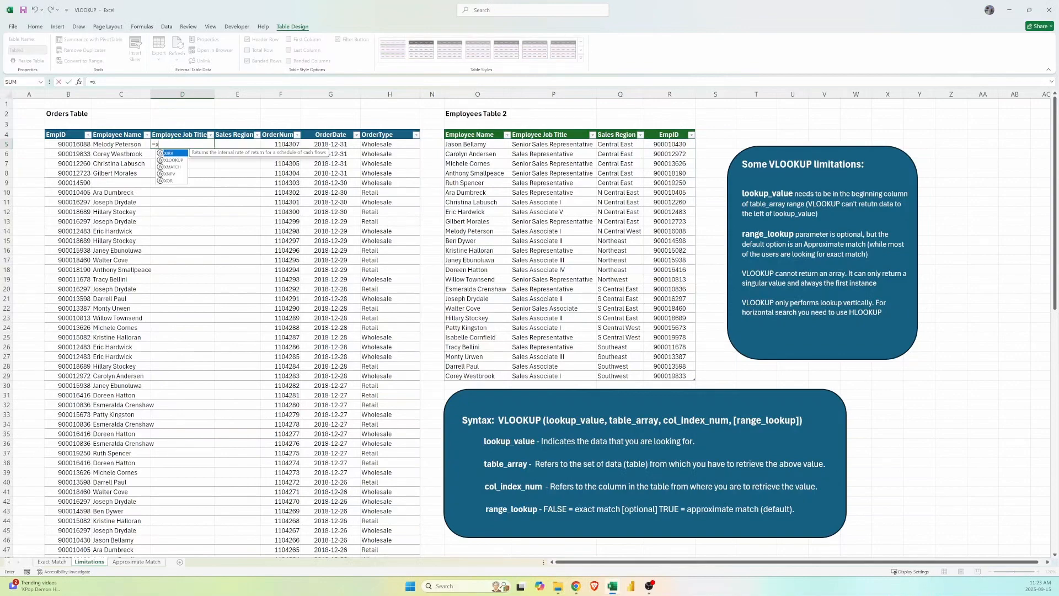
{"action": "key", "text": "Down"}
{"action": "key", "text": "Tab"}
{"action": "left_click", "coordinate": [77, 147]}
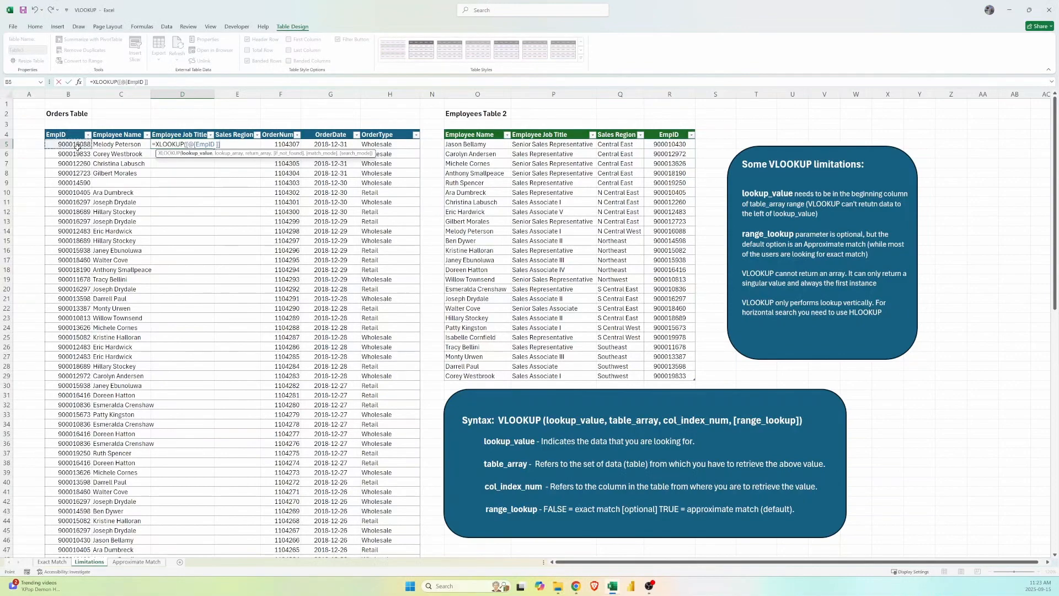
{"action": "type", "text": ","}
{"action": "left_click_drag", "start_coordinate": [657, 144], "coordinate": [661, 376]}
{"action": "type", "text": ","}
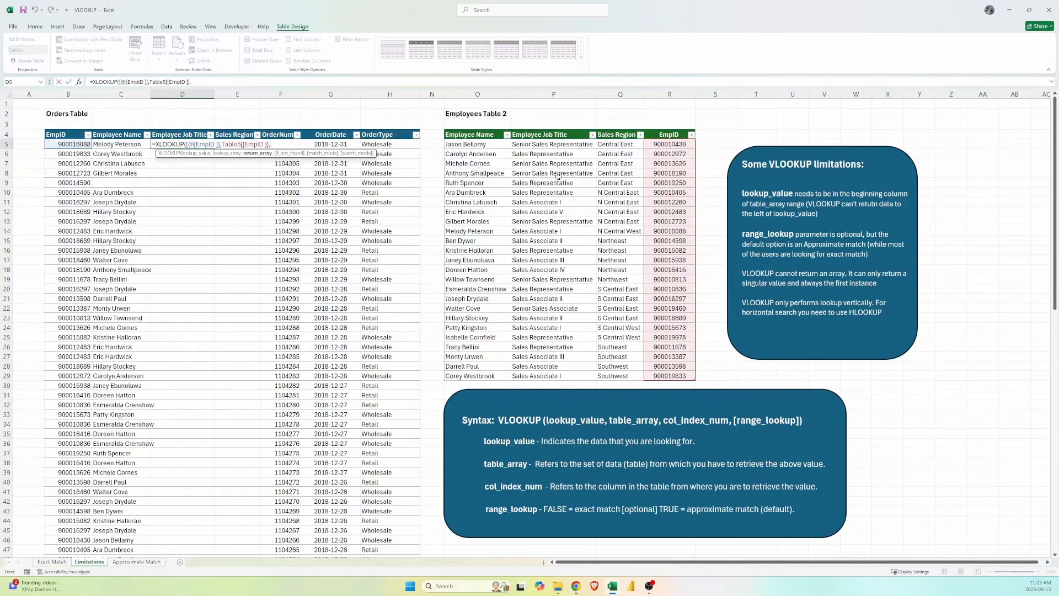
Complete the XLOOKUP in D5 with Employees Table 2's Employee Job Title column as return array, an empty string if not found, and match mode 0
{"action": "left_click_drag", "start_coordinate": [574, 145], "coordinate": [540, 378]}
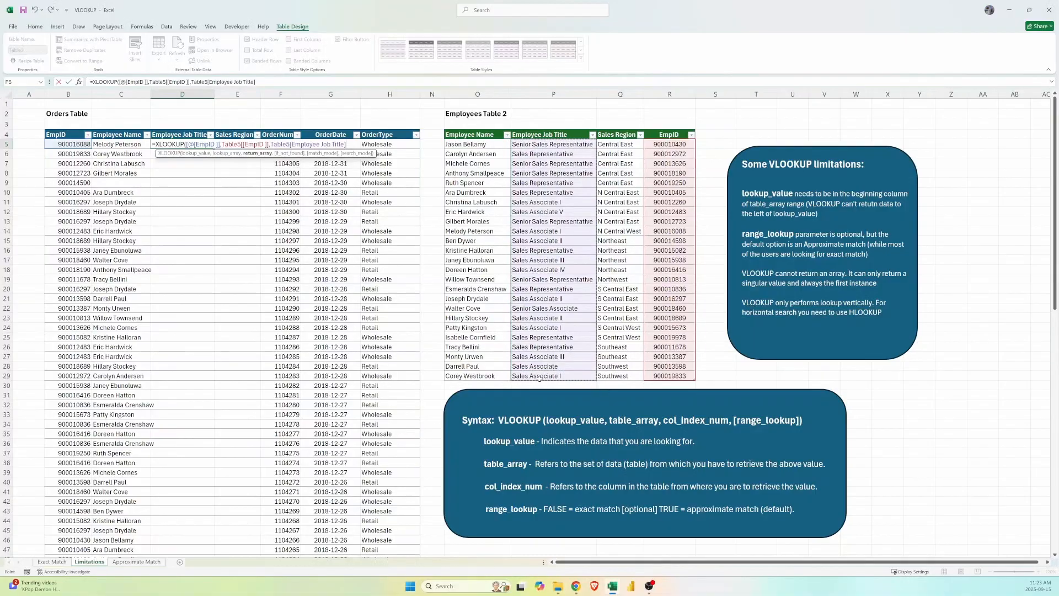
{"action": "type", "text": ","}
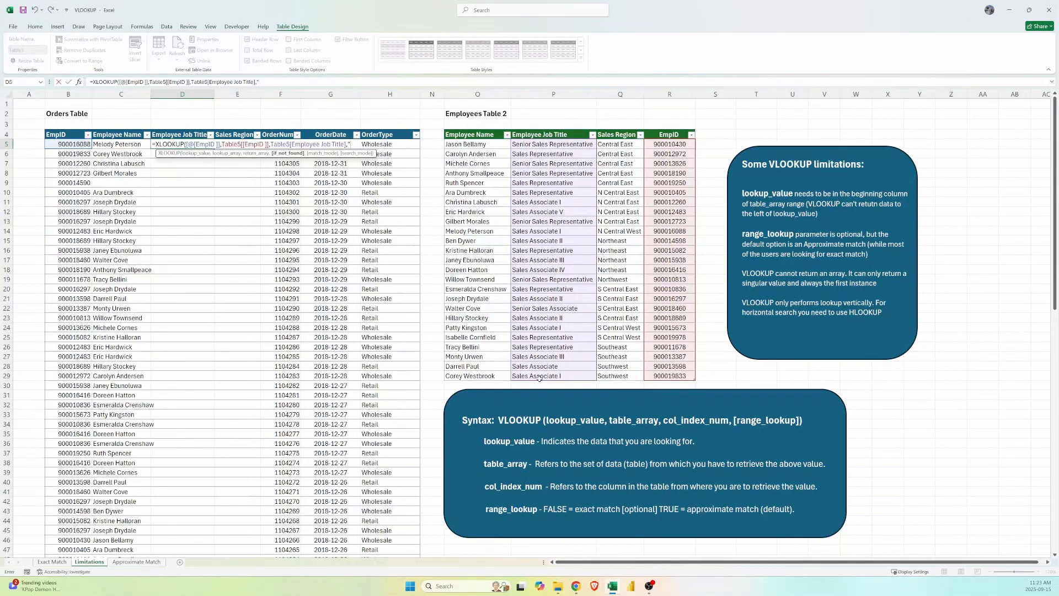
{"action": "type", "text": "\"\","}
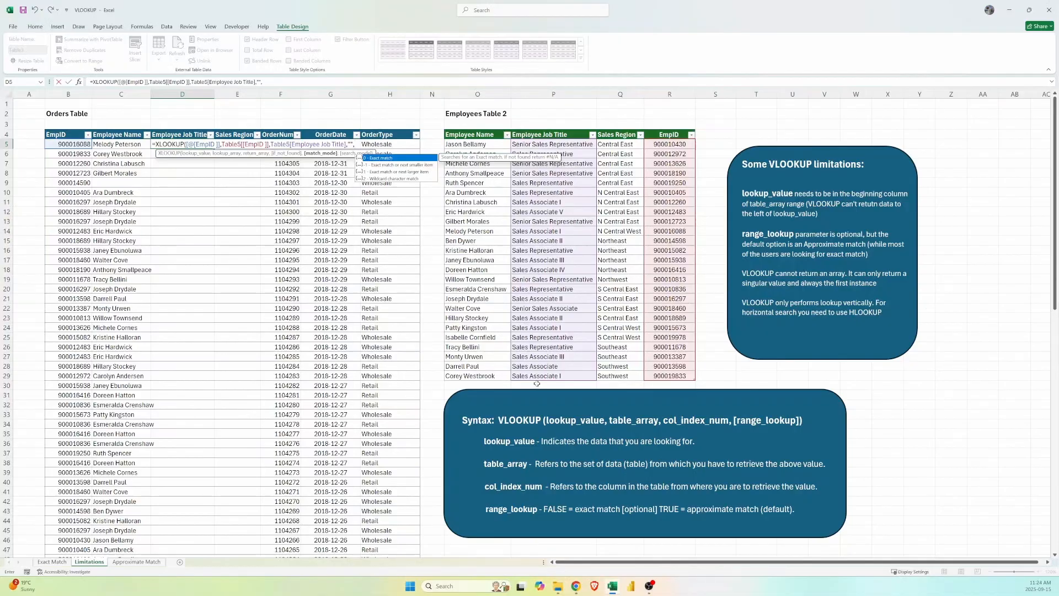
{"action": "type", "text": "0,"}
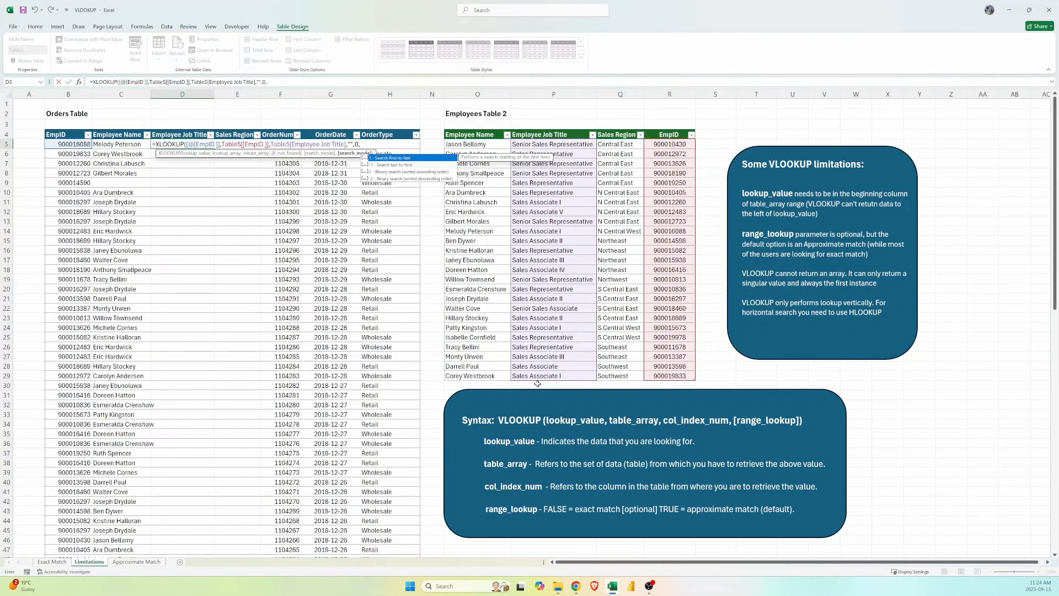
{"action": "type", "text": ")"}
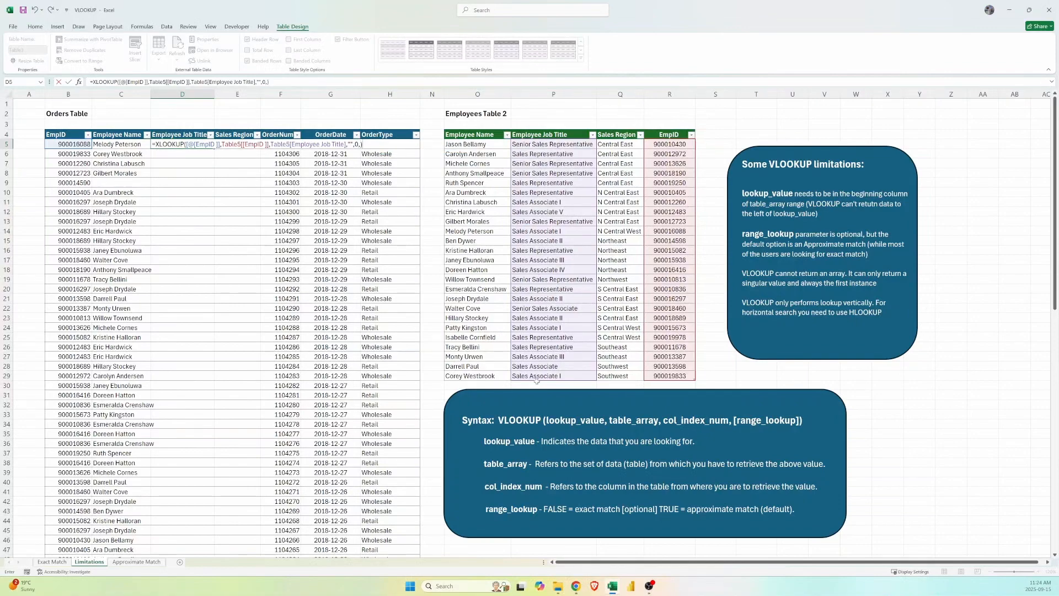
{"action": "key", "text": "Return"}
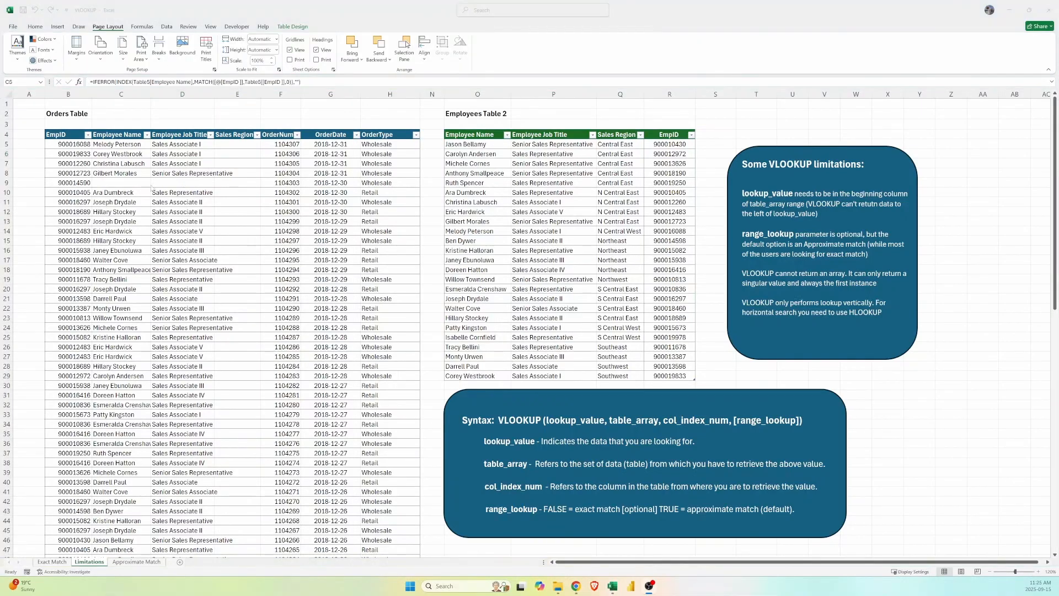
Clear the Employee Name, Employee Job Title and Sales Region columns of the Orders Table from row 5 down
{"action": "left_click", "coordinate": [139, 146]}
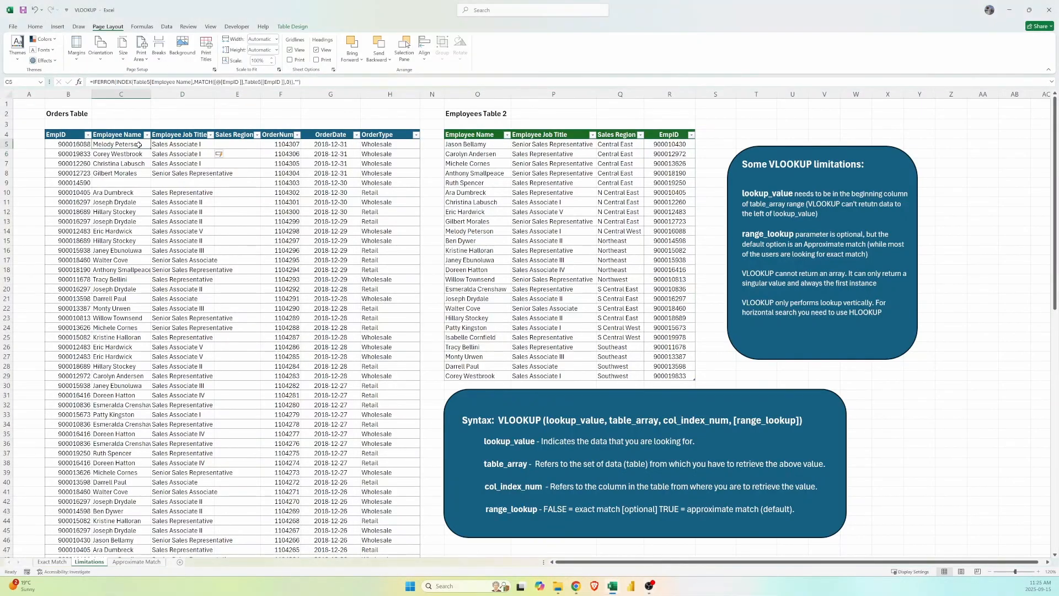
{"action": "left_click_drag", "start_coordinate": [139, 146], "coordinate": [248, 143]}
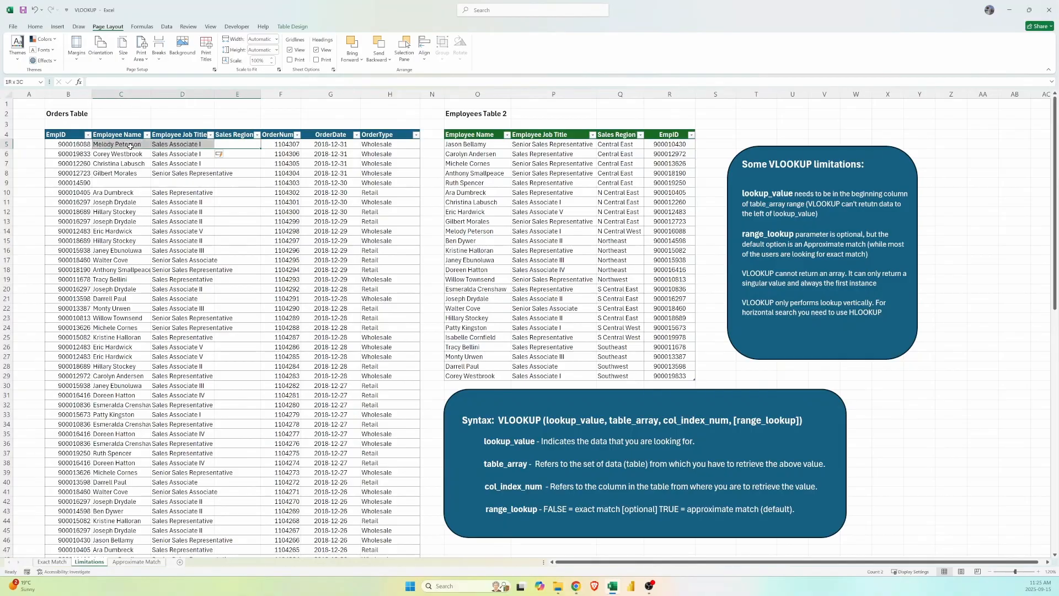
{"action": "key", "text": "ctrl+shift+Down"}
{"action": "key", "text": "Delete"}
{"action": "key", "text": "Right"}
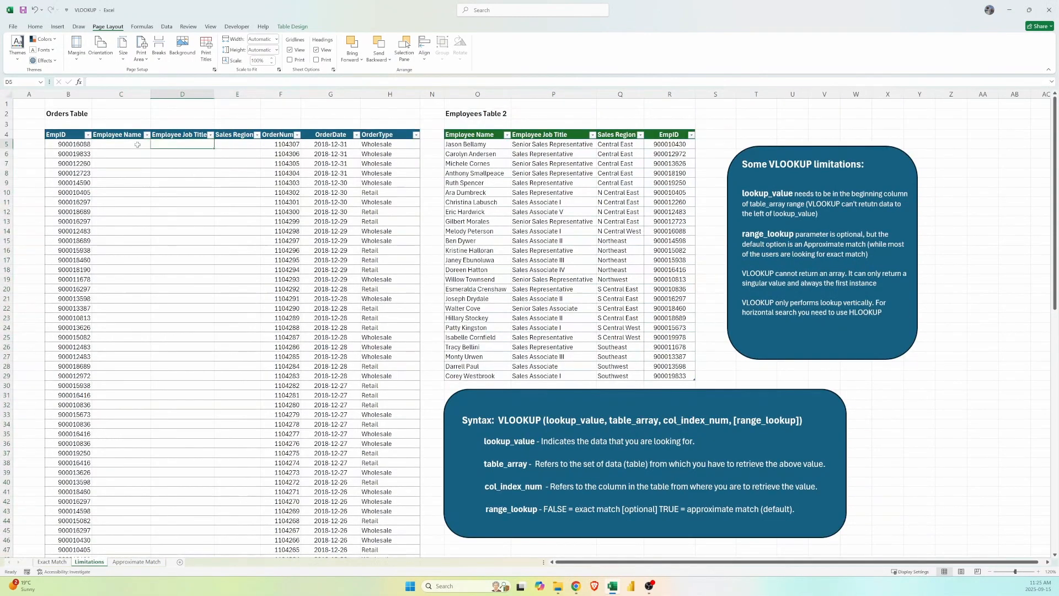
Start an XLOOKUP formula in C5 with the row's EmpID as lookup value and Employees Table 2's EmpID column as lookup array
{"action": "left_click", "coordinate": [137, 145]}
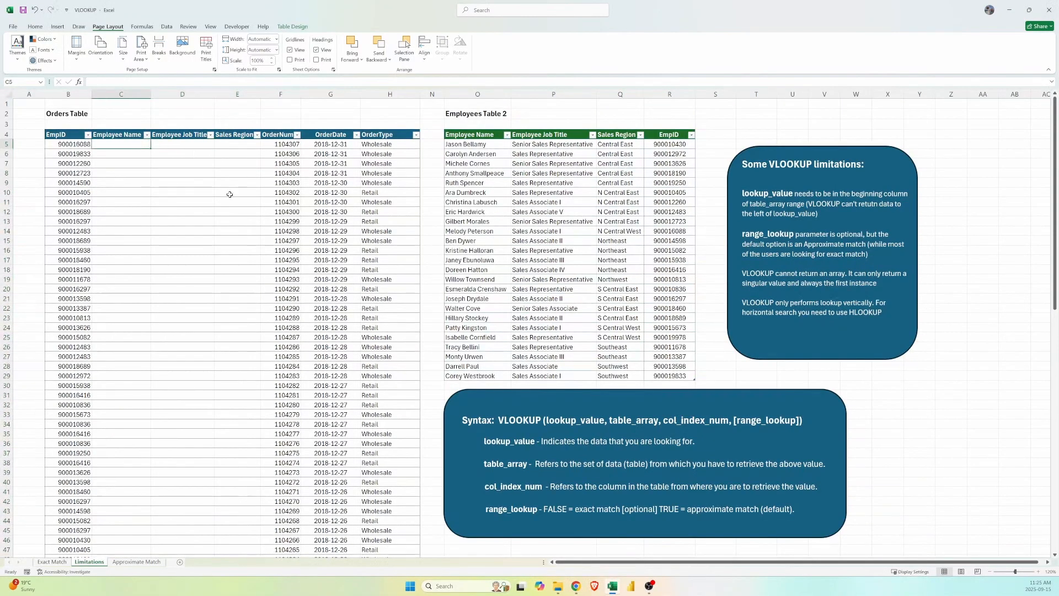
{"action": "type", "text": "=xl"}
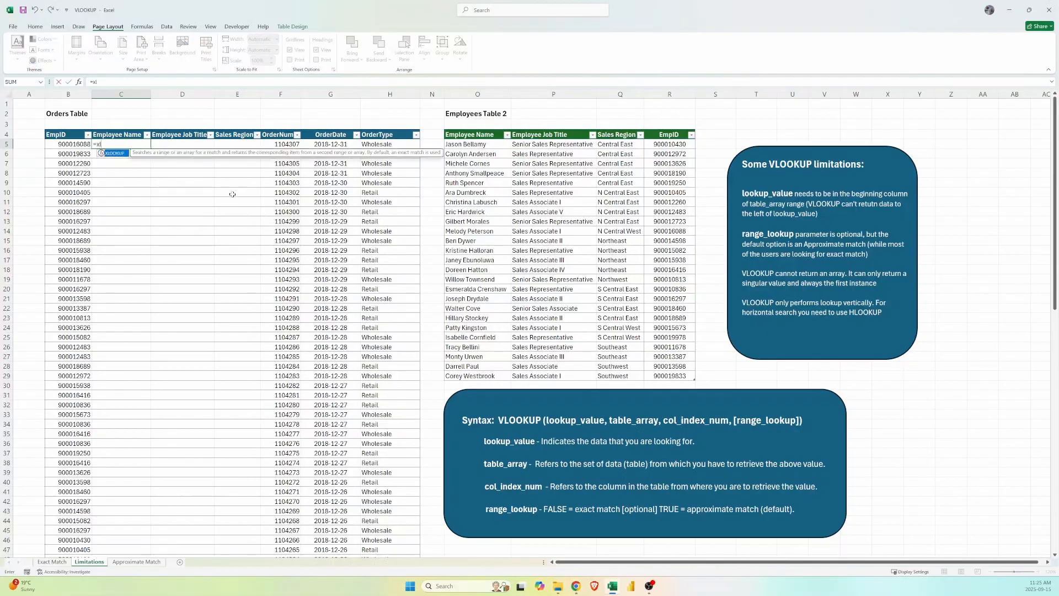
{"action": "key", "text": "Tab"}
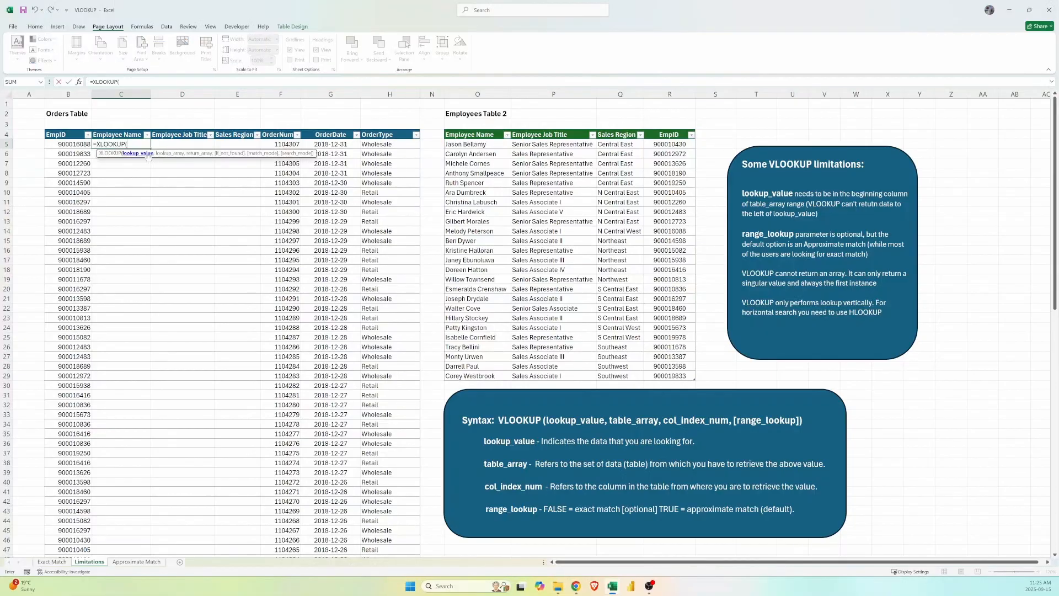
{"action": "left_click", "coordinate": [71, 145]}
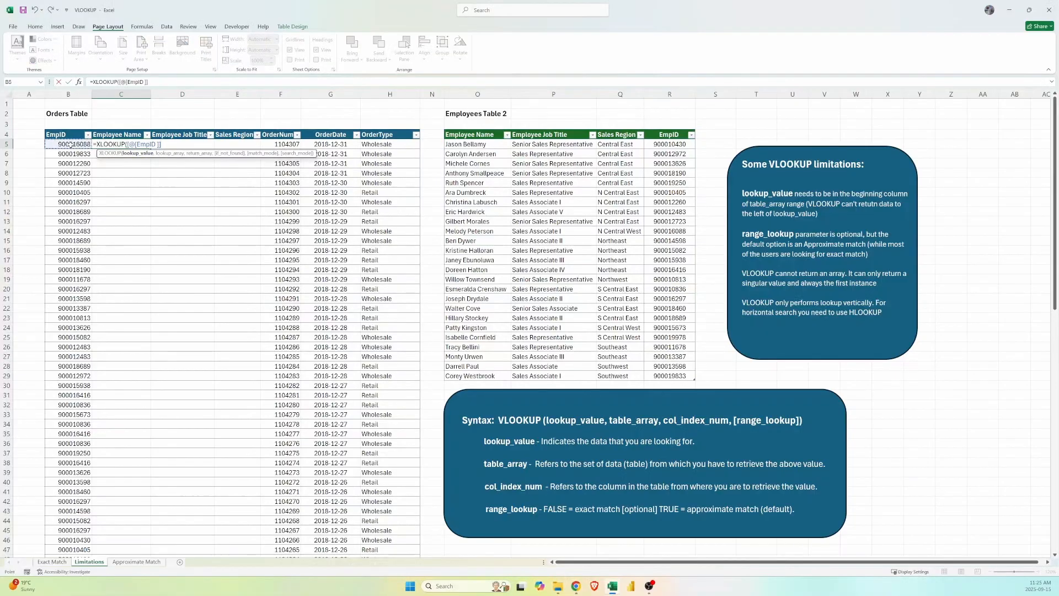
{"action": "type", "text": ","}
{"action": "left_click", "coordinate": [673, 142]}
{"action": "left_click_drag", "start_coordinate": [673, 142], "coordinate": [665, 376]}
{"action": "type", "text": ","}
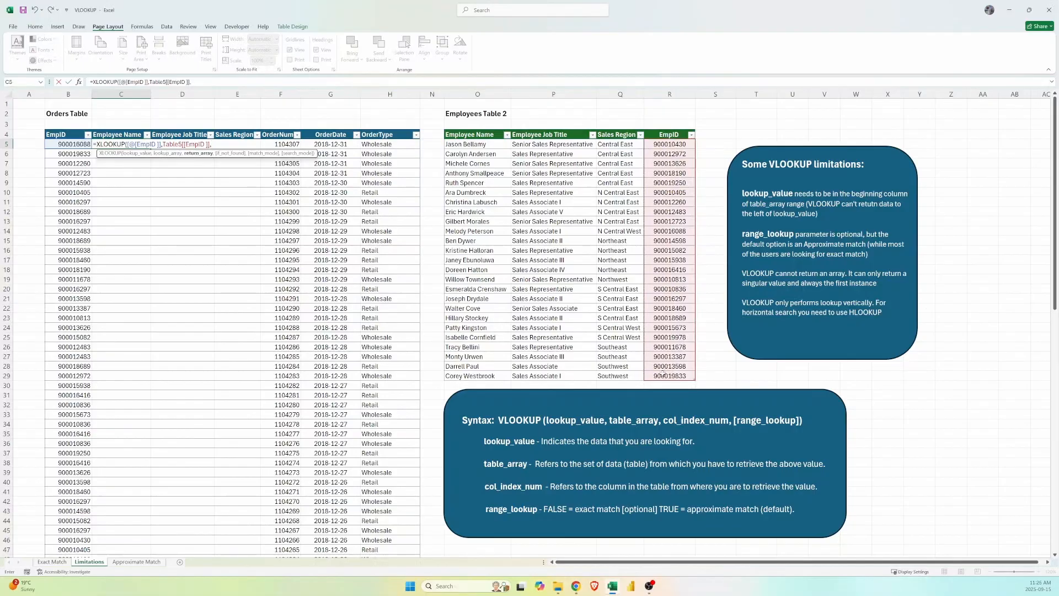
Complete the XLOOKUP with Employees Table 2's Employee Name through Sales Region columns as return array and an empty string if not found
{"action": "left_click_drag", "start_coordinate": [489, 144], "coordinate": [608, 376]}
{"action": "type", "text": ","}
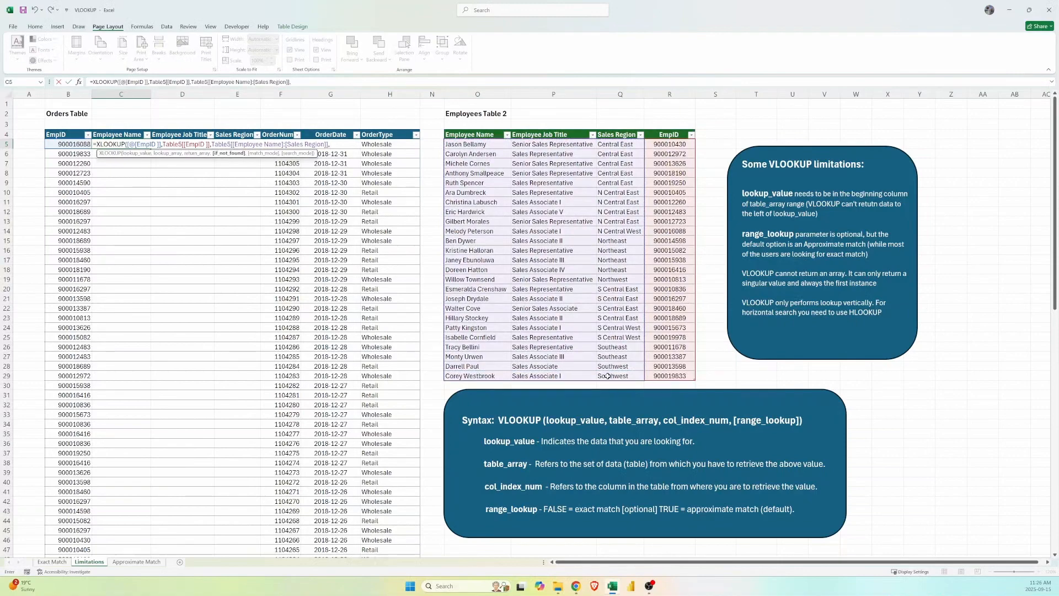
{"action": "type", "text": "\"\","}
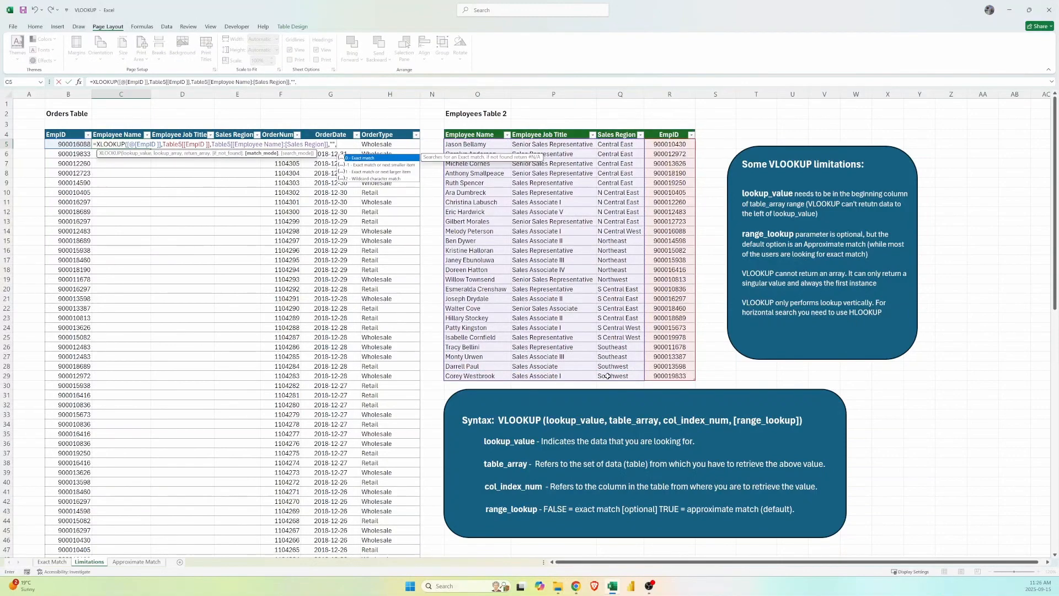
{"action": "key", "text": "Escape"}
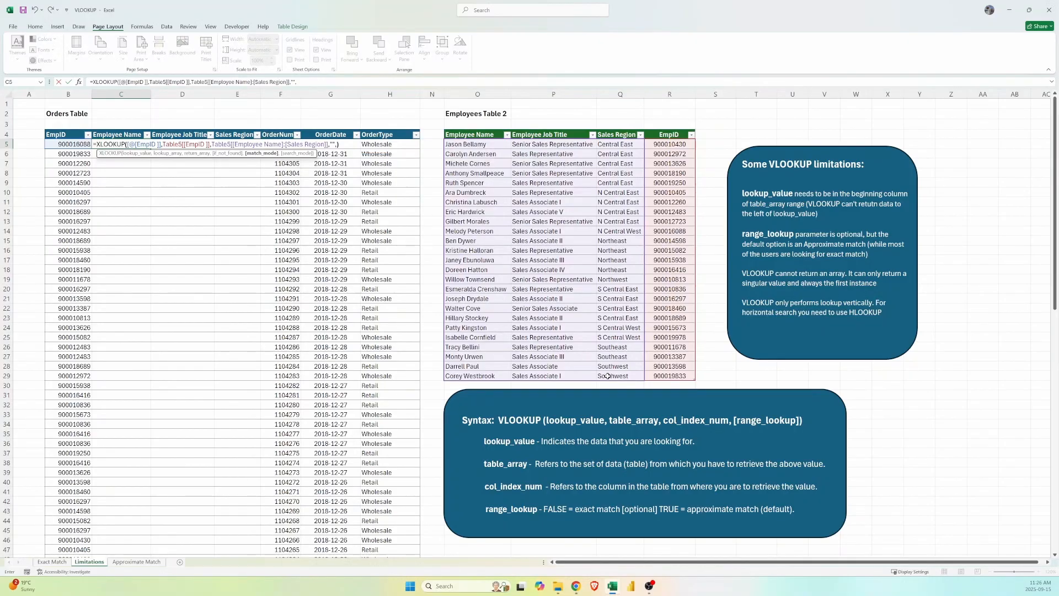
{"action": "type", "text": ")"}
{"action": "key", "text": "Return"}
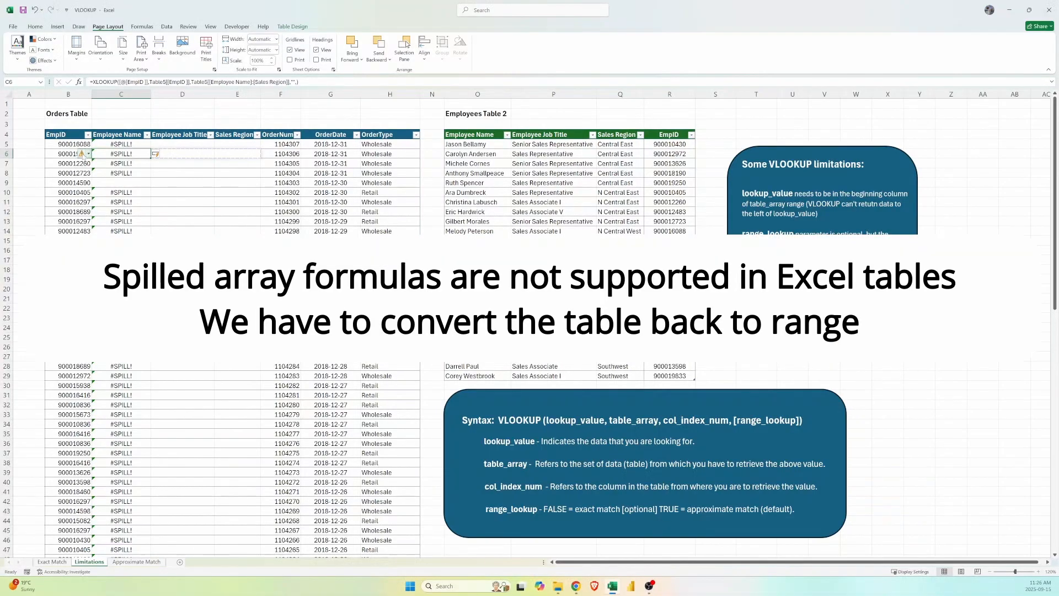
Convert the Orders Table on the Limitations sheet to a normal range and select C5
{"action": "mouse_move", "coordinate": [82, 155]}
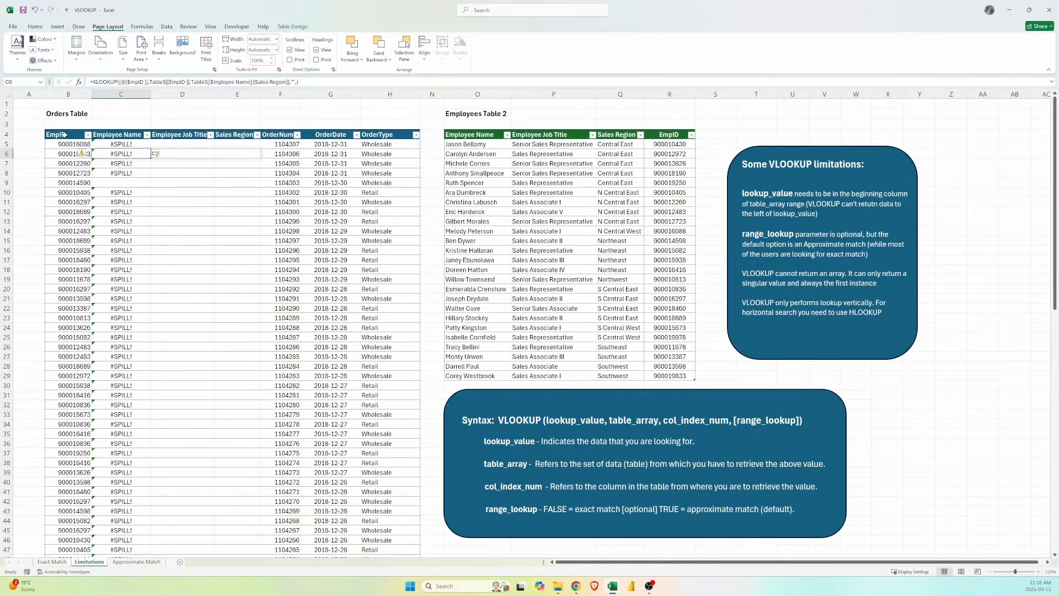
{"action": "left_click", "coordinate": [48, 144]}
{"action": "right_click", "coordinate": [54, 142]}
{"action": "mouse_move", "coordinate": [140, 336]}
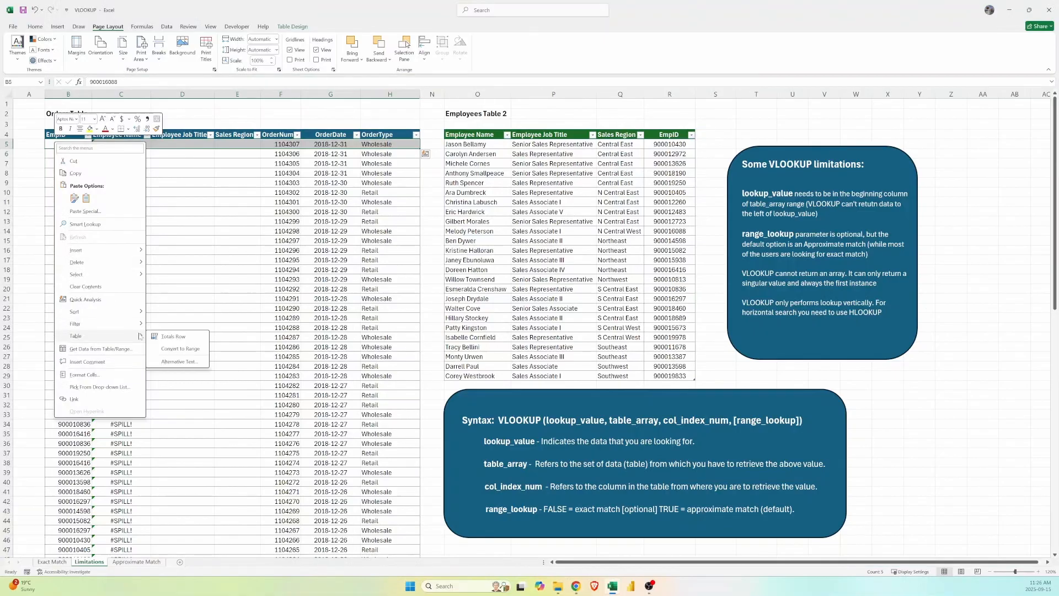
{"action": "left_click", "coordinate": [178, 349]}
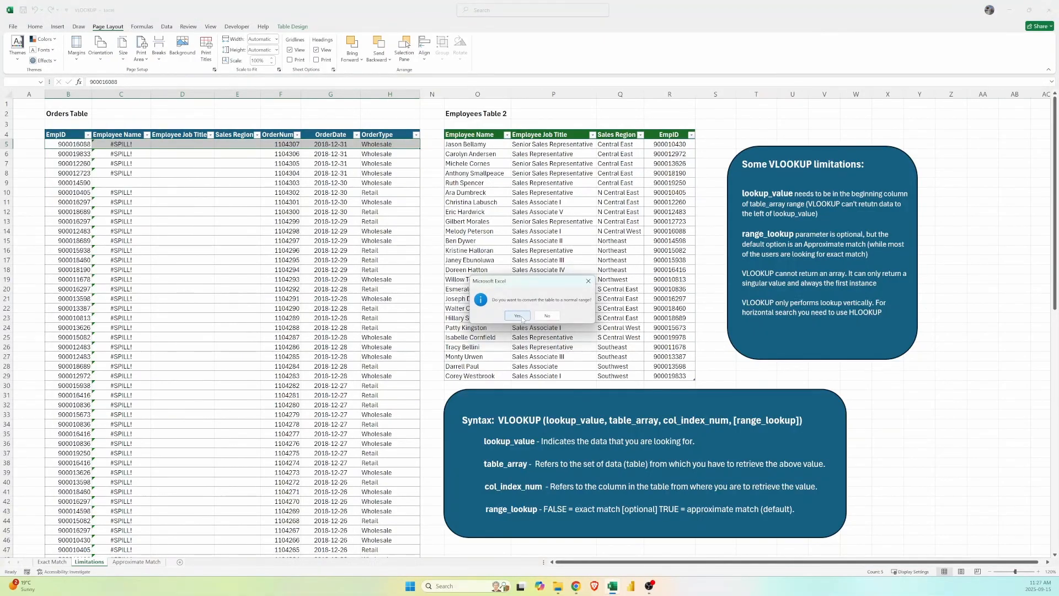
{"action": "left_click", "coordinate": [518, 316]}
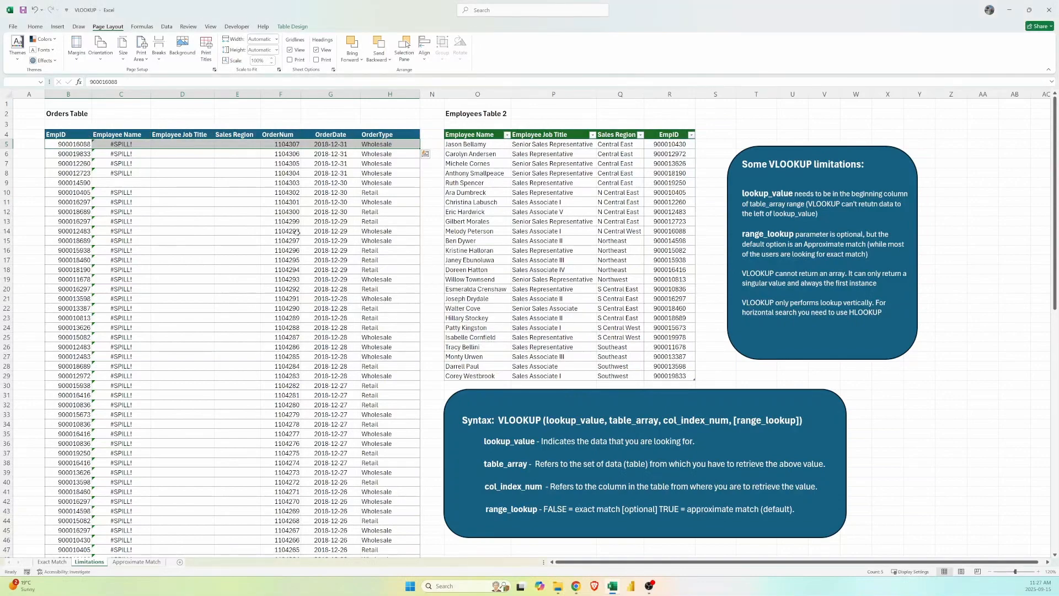
{"action": "left_click", "coordinate": [135, 144]}
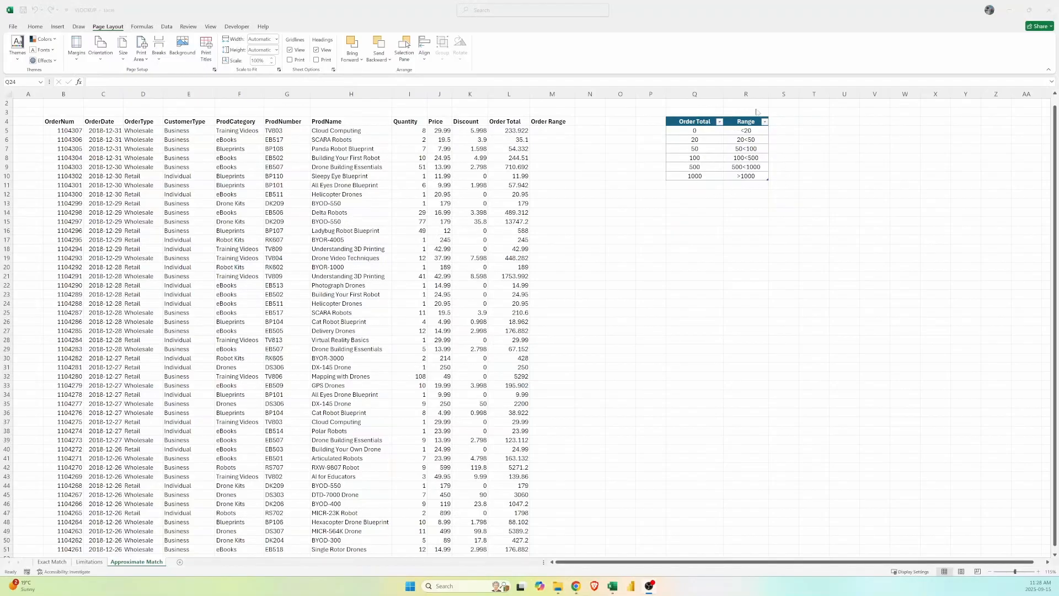
Fill Order Range from M5 on the Approximate Match sheet with a VLOOKUP of the row's Order Total in Table4, returning column 2 and omitting range_lookup
{"action": "left_click", "coordinate": [511, 156]}
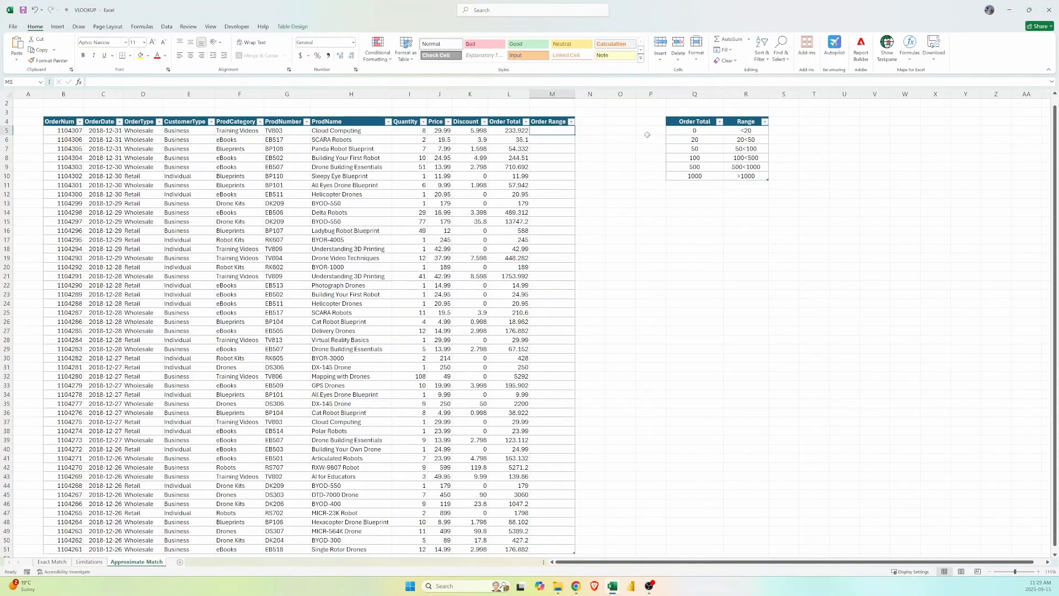
{"action": "type", "text": "=VLOOKUP("}
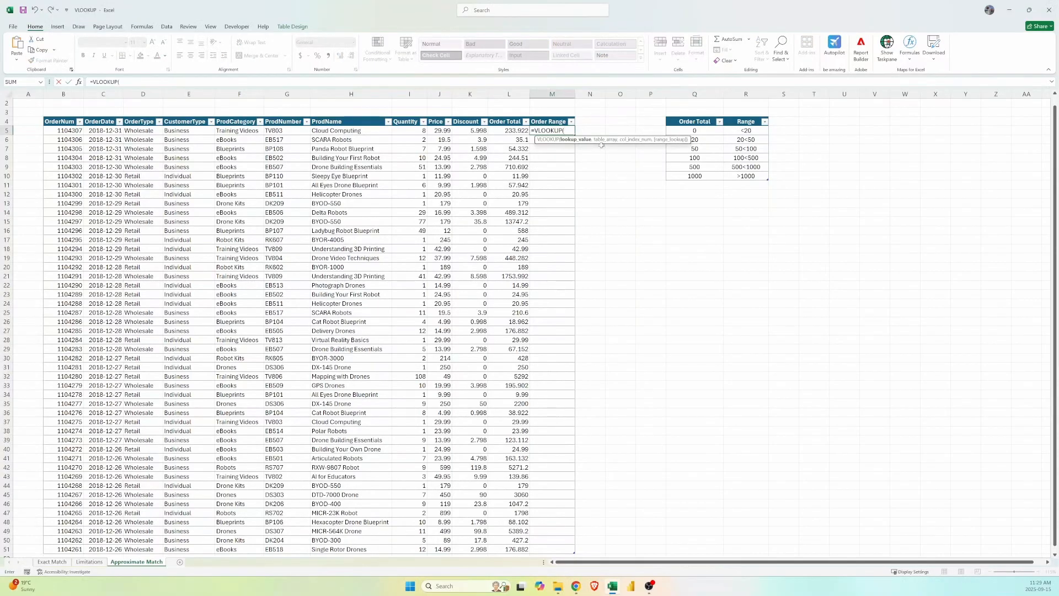
{"action": "left_click", "coordinate": [509, 132]}
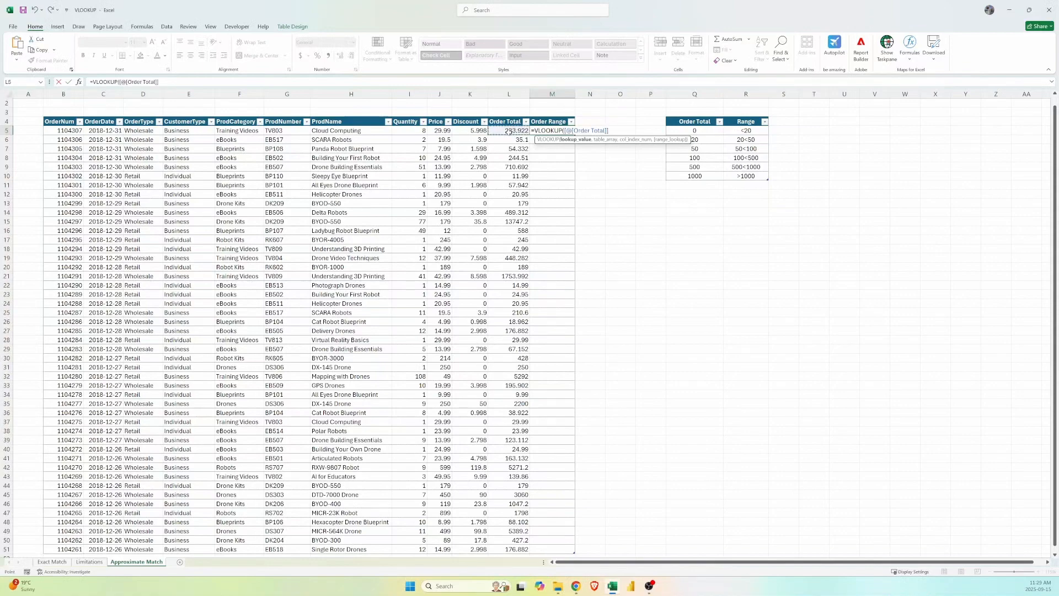
{"action": "type", "text": ","}
{"action": "left_click_drag", "start_coordinate": [708, 130], "coordinate": [758, 177]}
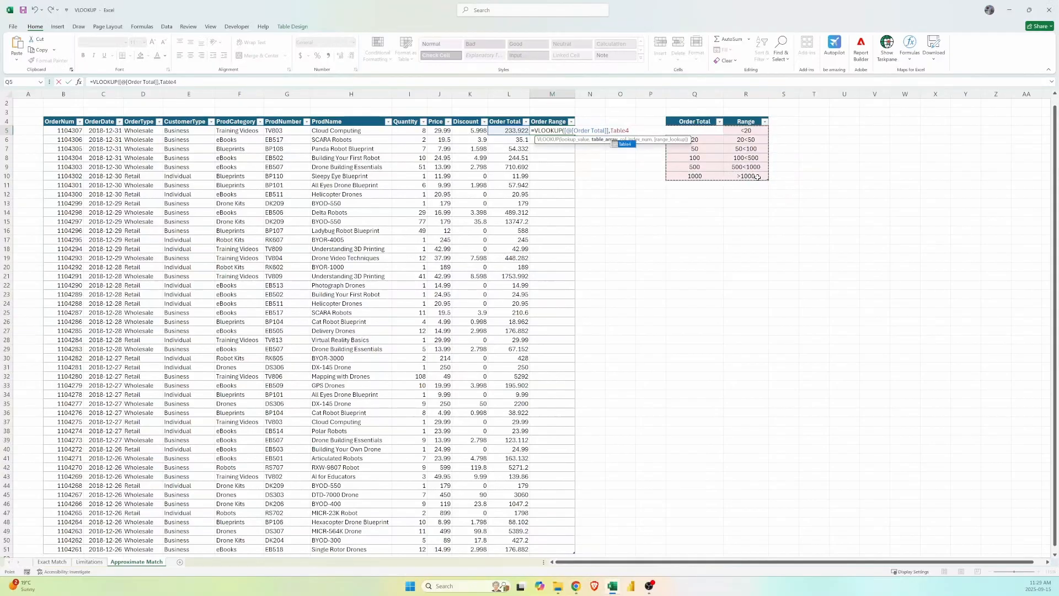
{"action": "type", "text": ","}
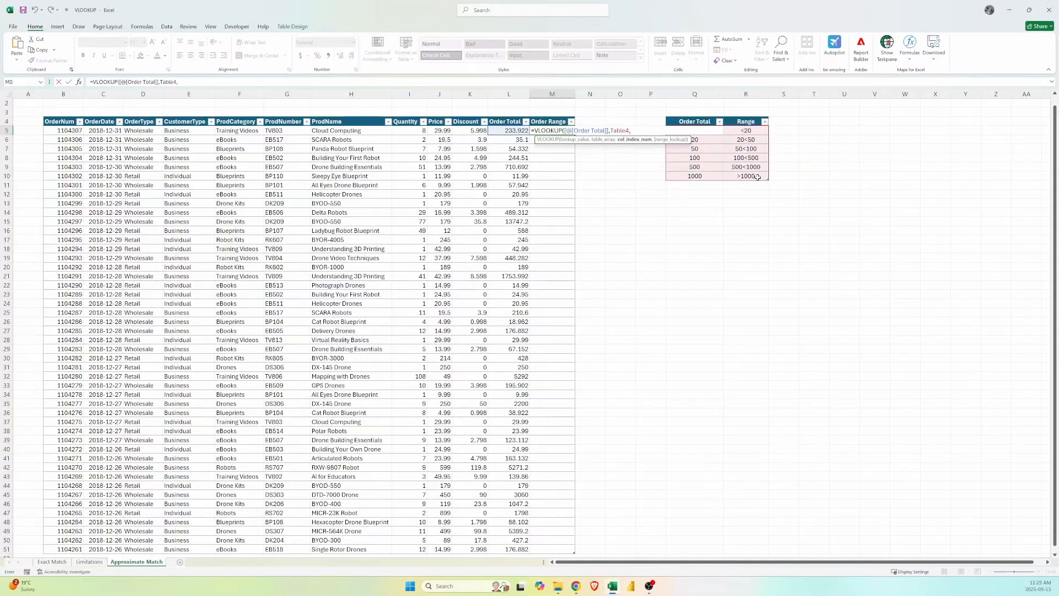
{"action": "type", "text": "2"}
{"action": "type", "text": ")"}
{"action": "key", "text": "Return"}
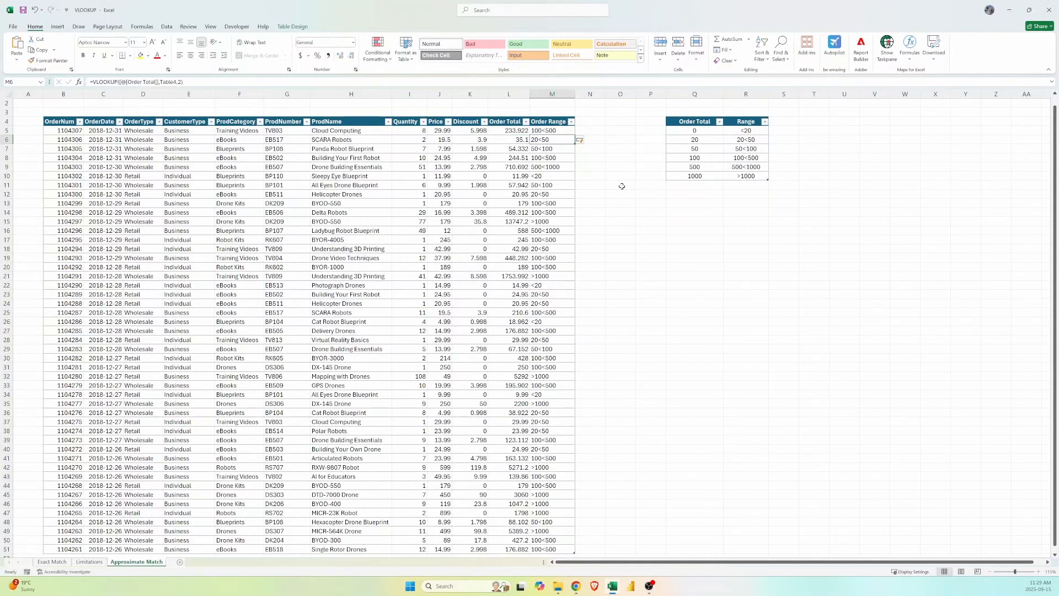
Change the range label for Order Total 100 in R8 of the lookup table to 100<250
{"action": "left_click", "coordinate": [704, 185]}
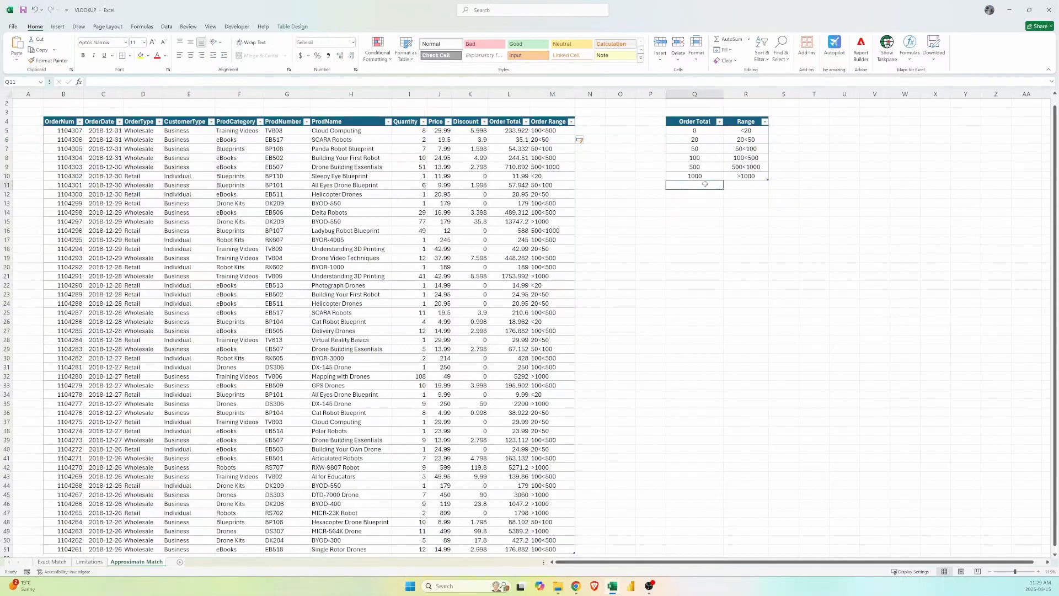
{"action": "left_click", "coordinate": [746, 158]}
{"action": "left_click_drag", "start_coordinate": [101, 82], "coordinate": [132, 87]}
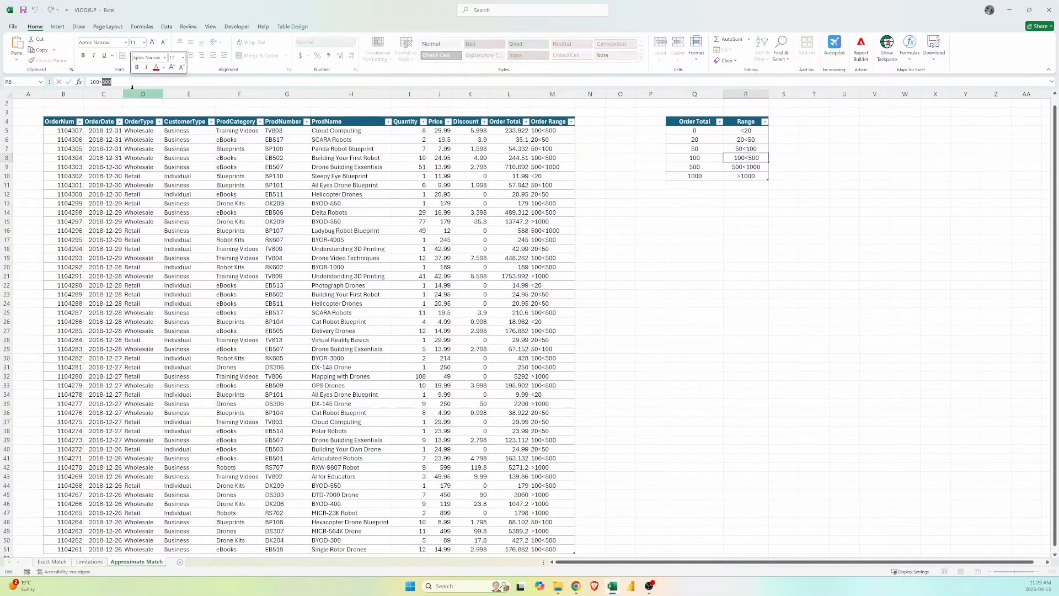
{"action": "type", "text": "250"}
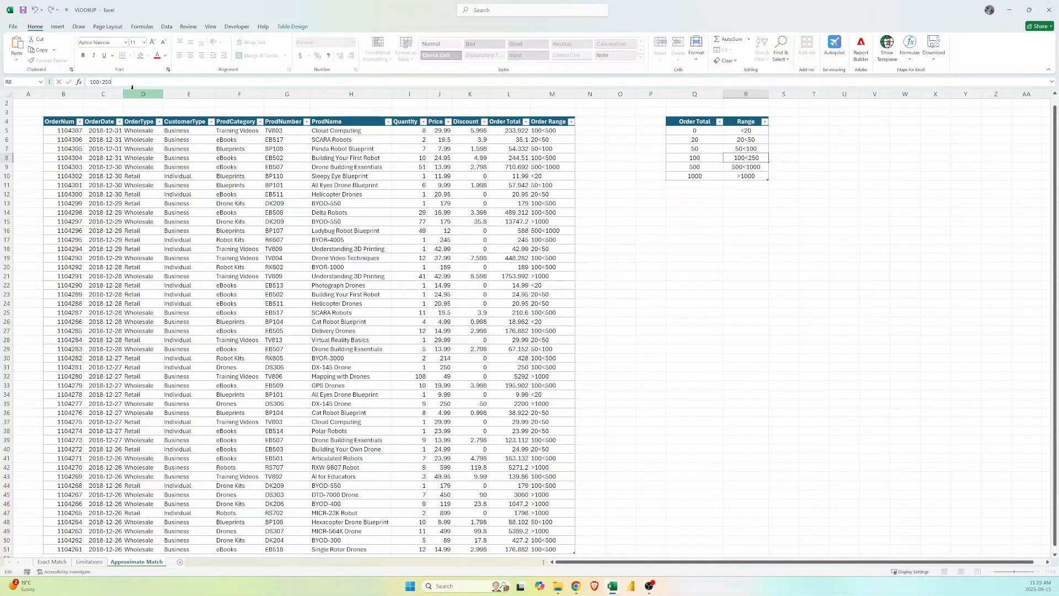
{"action": "key", "text": "Return"}
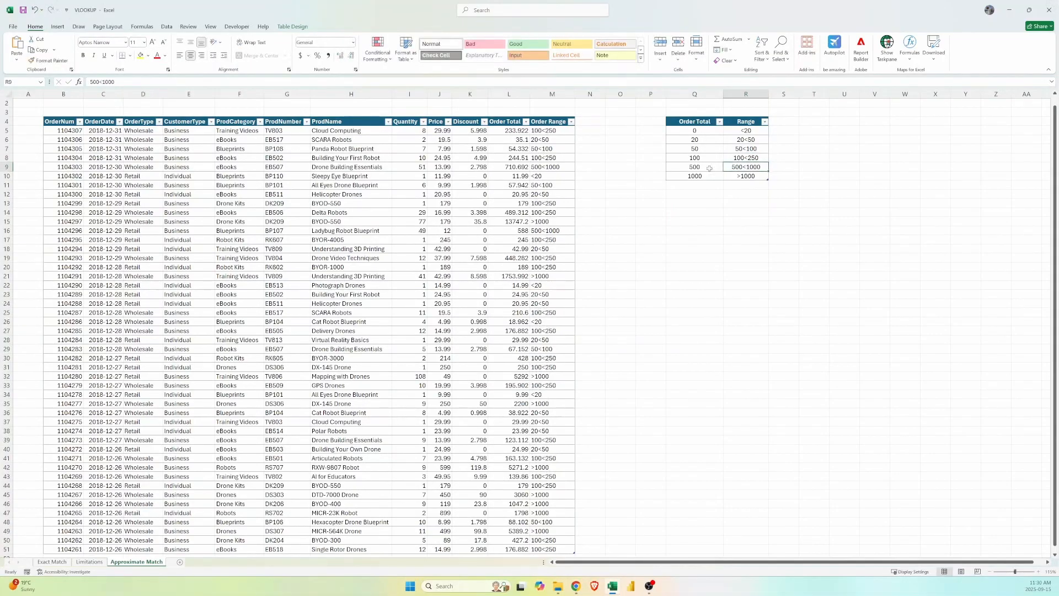
Add a row below the 1000 entry of the range lookup table with Order Total 250 and Range 250<500
{"action": "left_click", "coordinate": [695, 185]}
{"action": "type", "text": "250"}
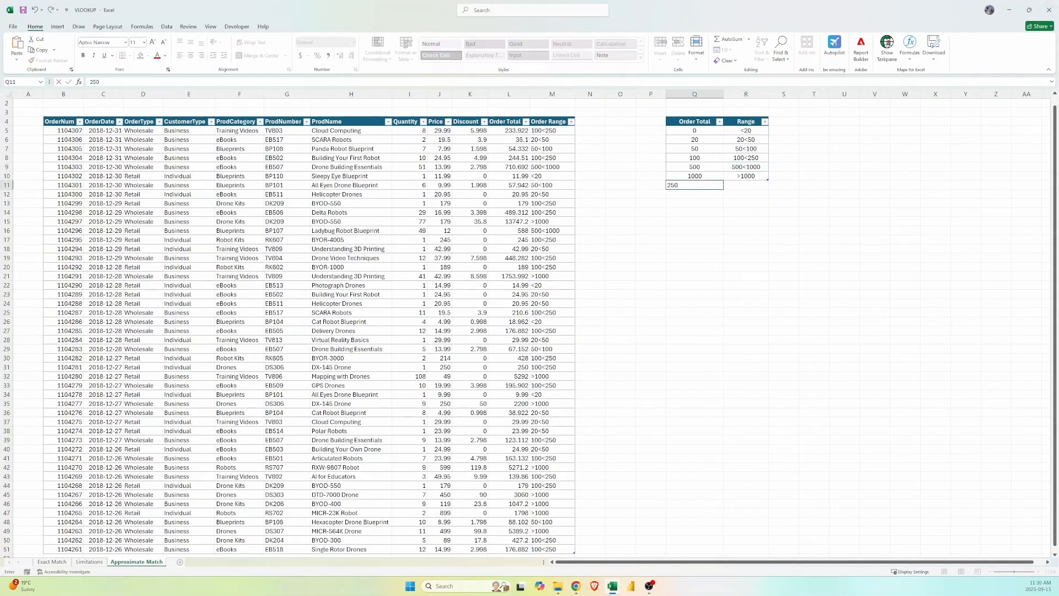
{"action": "key", "text": "Tab"}
{"action": "type", "text": "250<"}
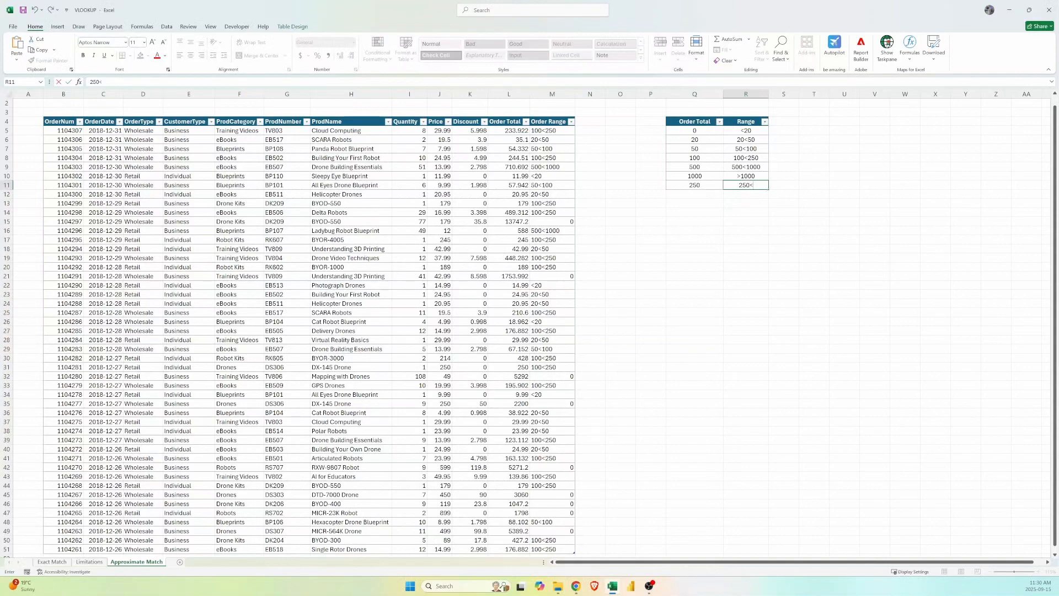
{"action": "type", "text": "500"}
{"action": "key", "text": "Return"}
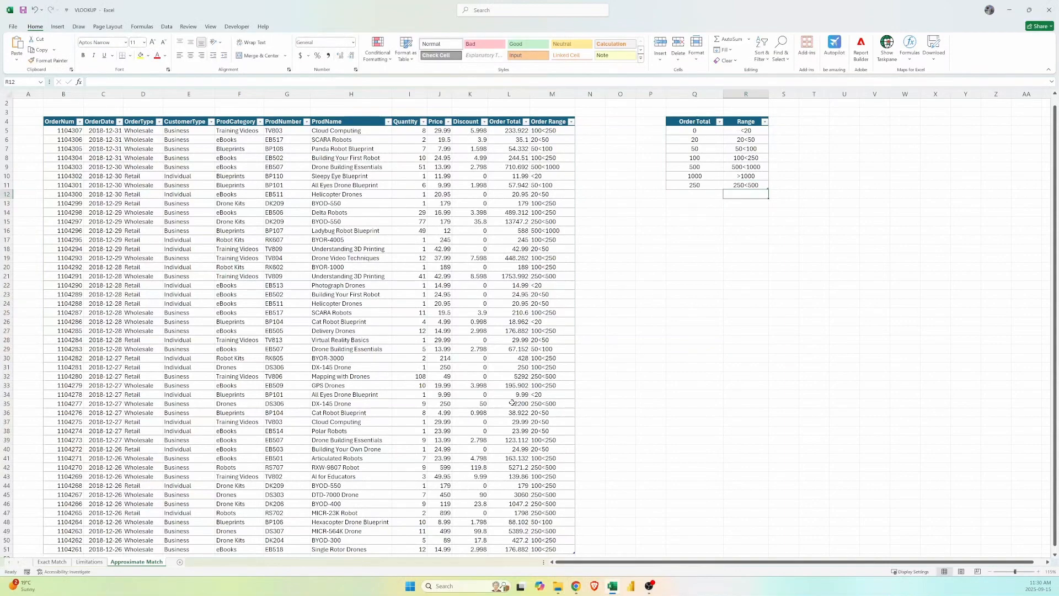
Check the Order Total and Order Range in row 35 against the lookup table's last rows and the order of its Order Total values
{"action": "left_click_drag", "start_coordinate": [519, 401], "coordinate": [552, 402]}
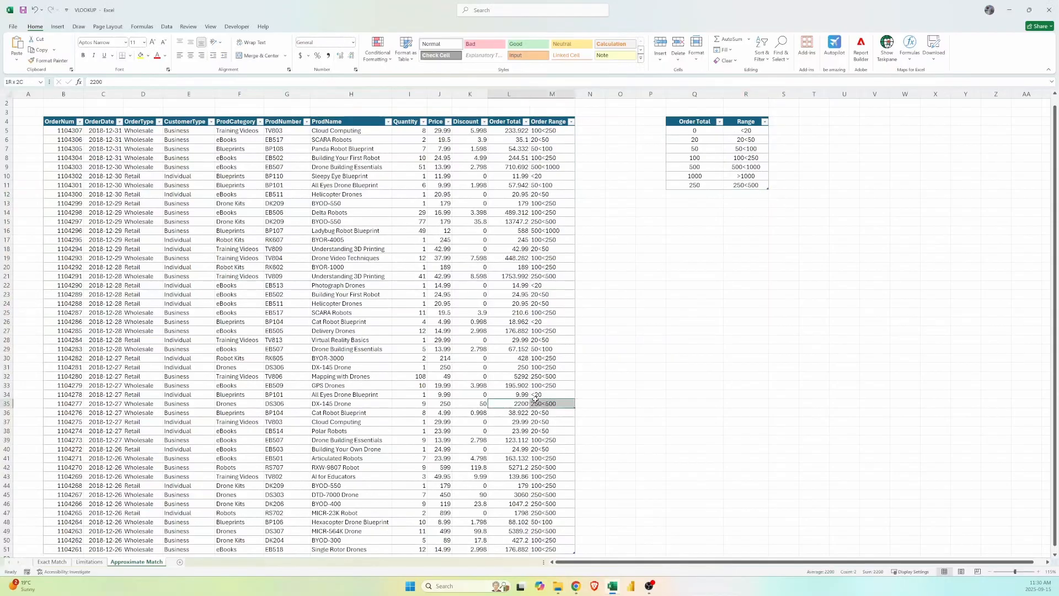
{"action": "left_click", "coordinate": [709, 184]}
{"action": "left_click_drag", "start_coordinate": [709, 184], "coordinate": [745, 184]}
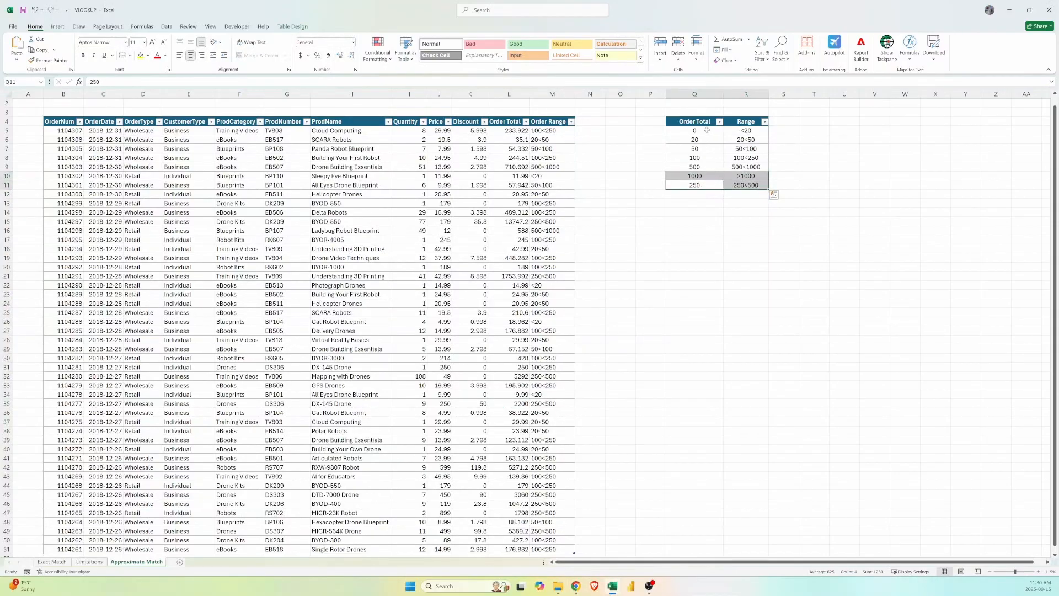
{"action": "left_click_drag", "start_coordinate": [704, 130], "coordinate": [704, 192]}
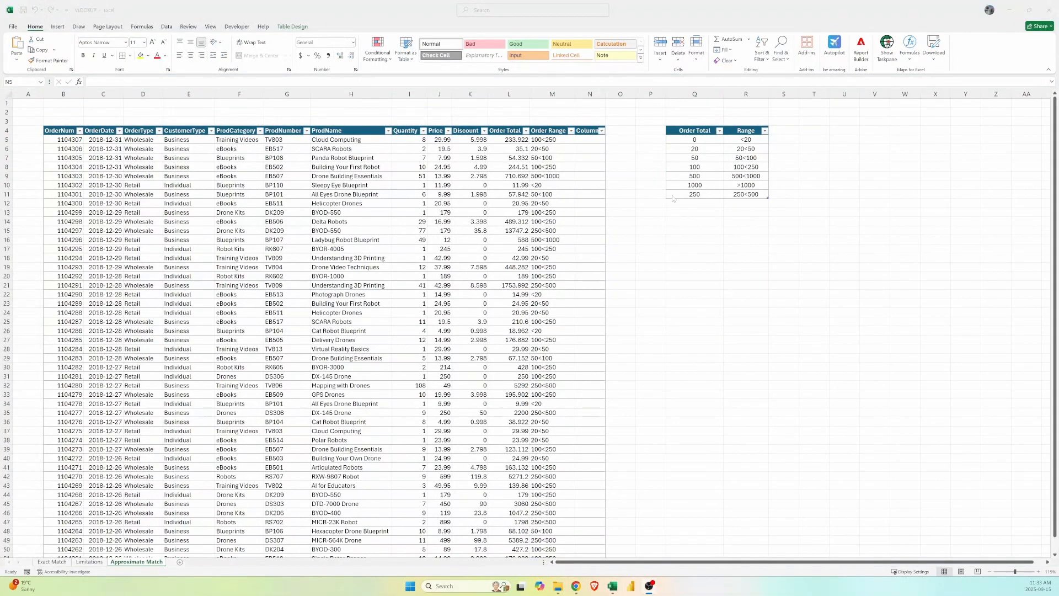
Start an XLOOKUP in N5 with the row's Order Total as lookup value and Table4's Order Total column as lookup array
{"action": "left_click", "coordinate": [584, 140]}
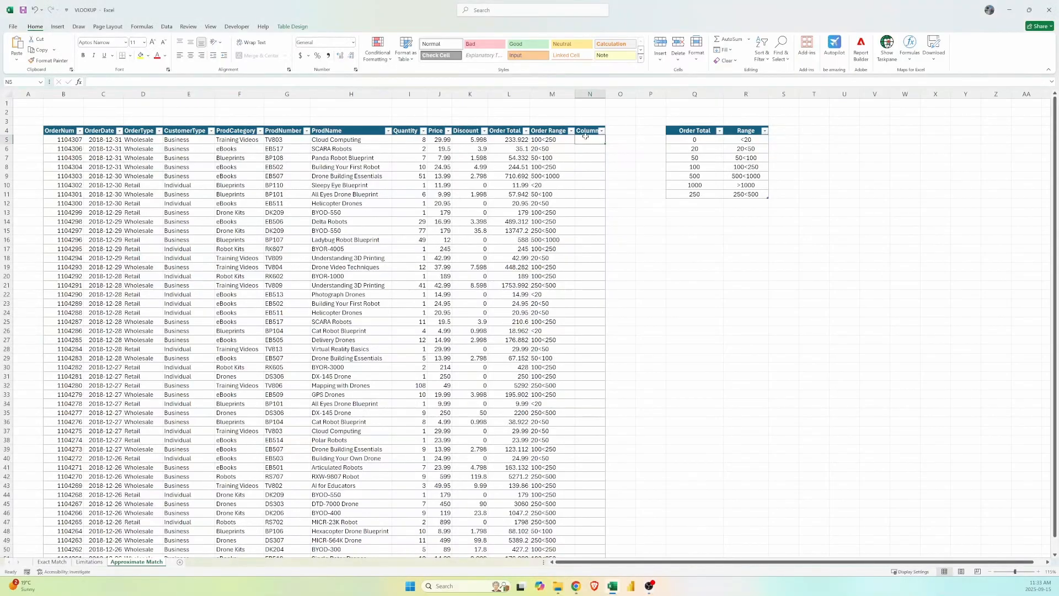
{"action": "type", "text": "="}
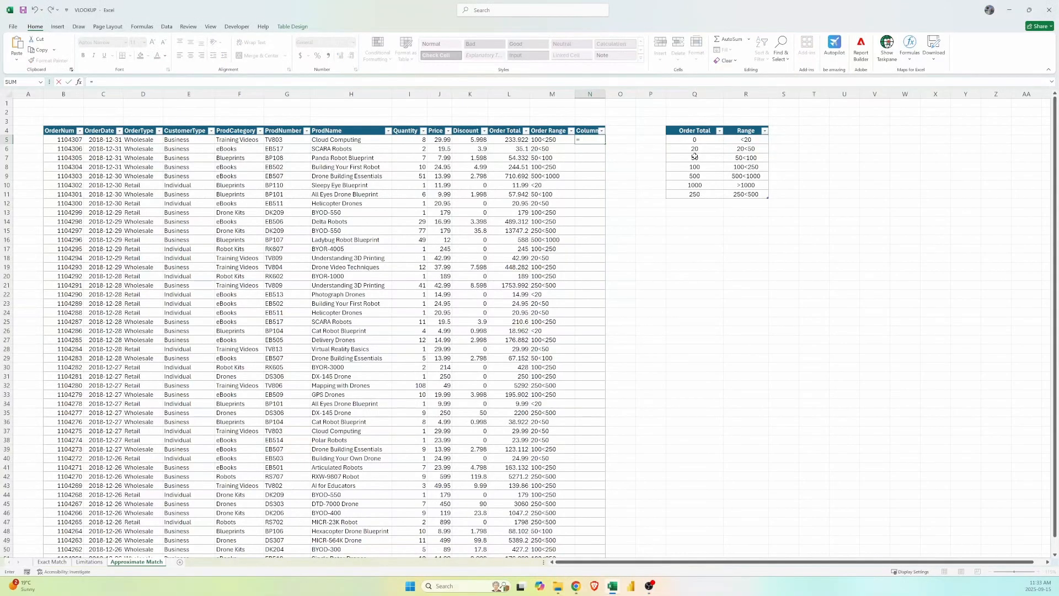
{"action": "type", "text": "xlo"}
{"action": "key", "text": "Tab"}
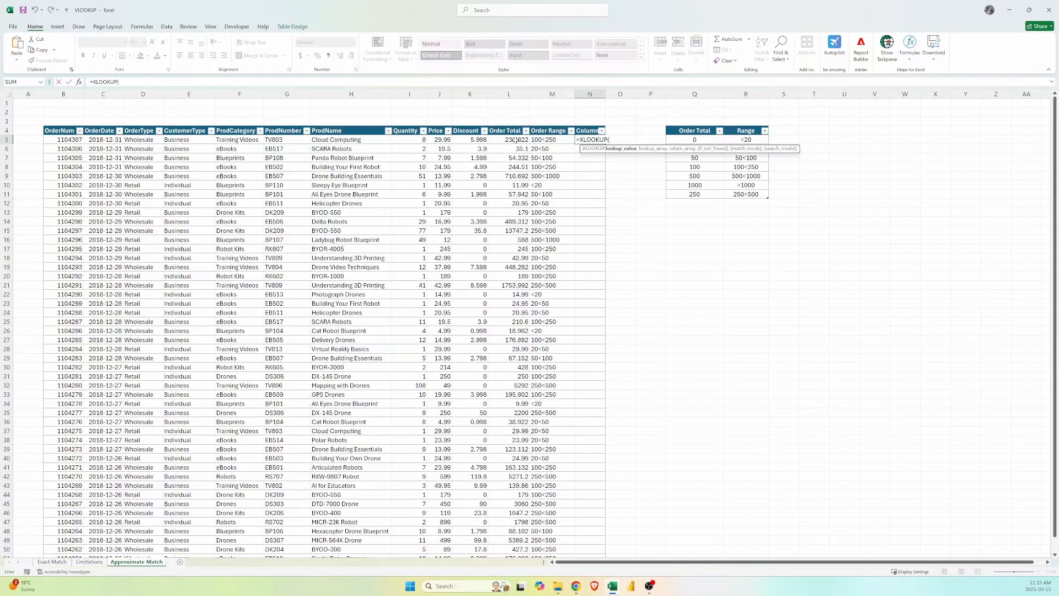
{"action": "left_click", "coordinate": [514, 140]}
{"action": "type", "text": ","}
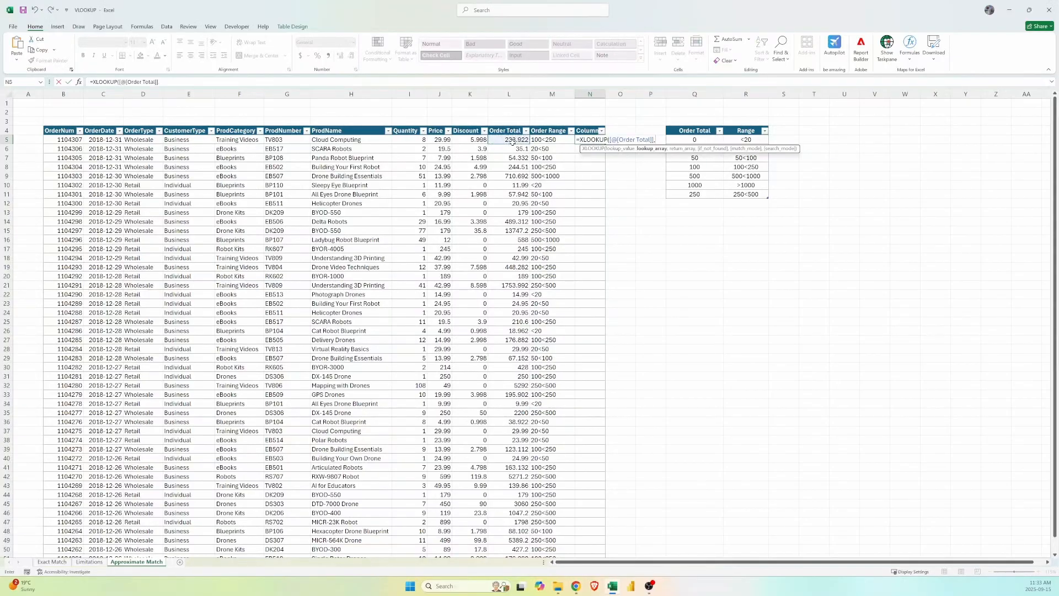
{"action": "left_click_drag", "start_coordinate": [699, 140], "coordinate": [698, 193]}
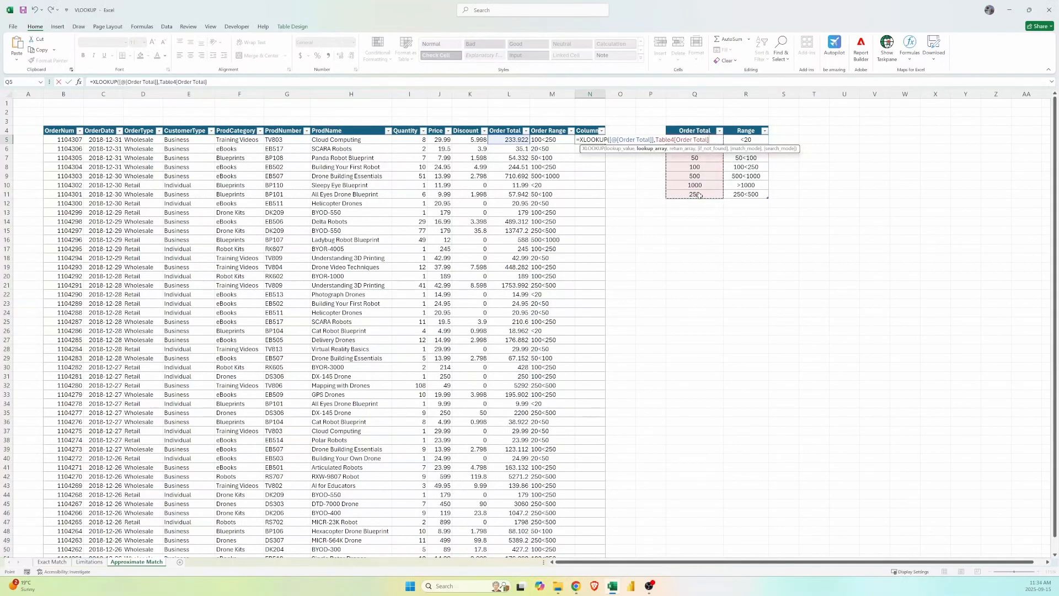
Complete the XLOOKUP with Table4's Range column as return array, if_not_found omitted, match mode -1 and search mode left blank
{"action": "type", "text": ","}
{"action": "left_click_drag", "start_coordinate": [758, 141], "coordinate": [753, 193]}
{"action": "type", "text": ",Table4[Range"}
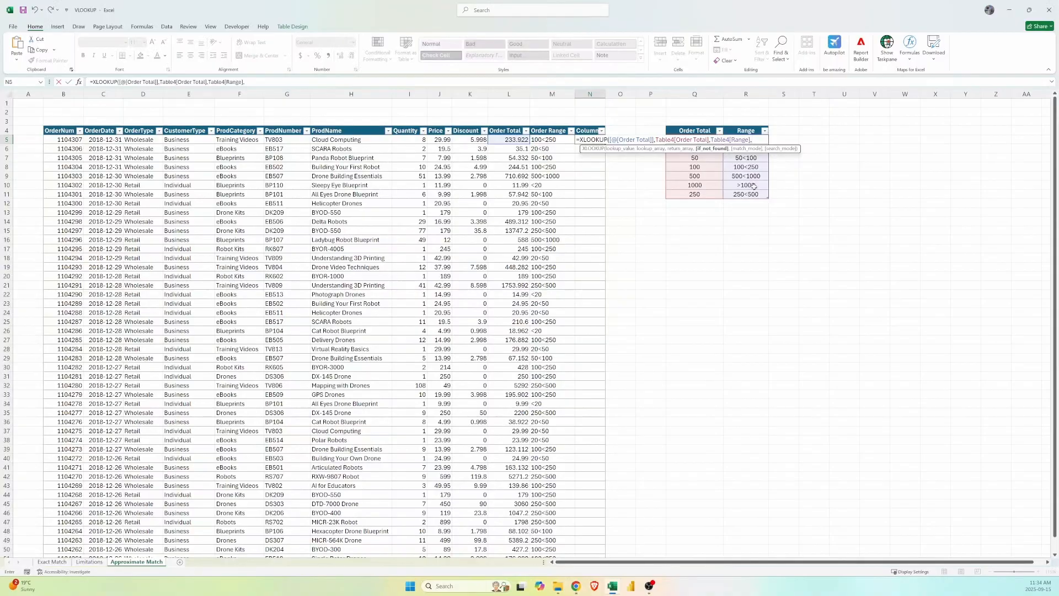
{"action": "type", "text": ","}
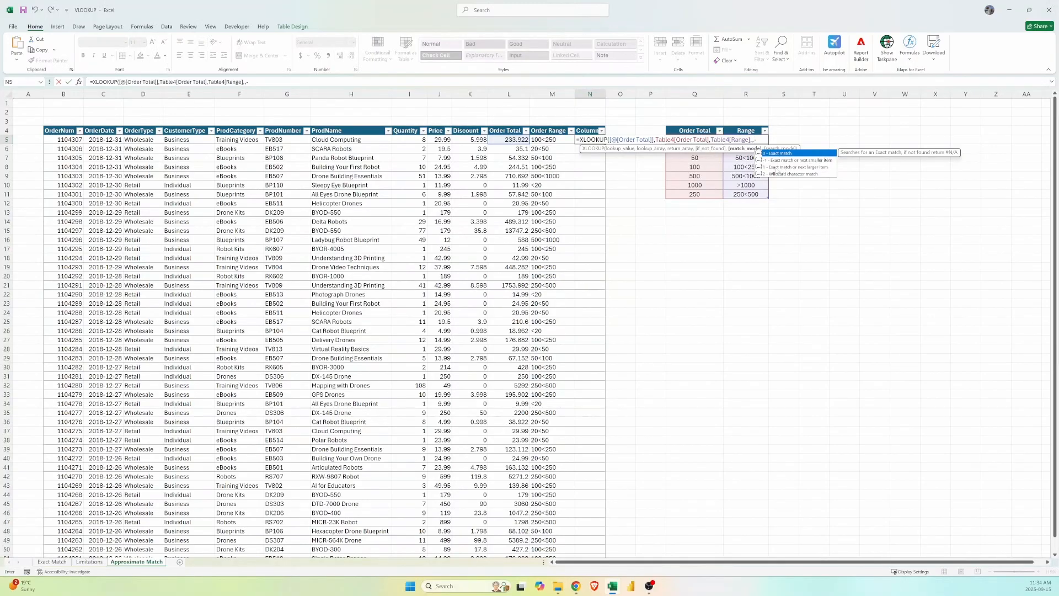
{"action": "type", "text": "-1"}
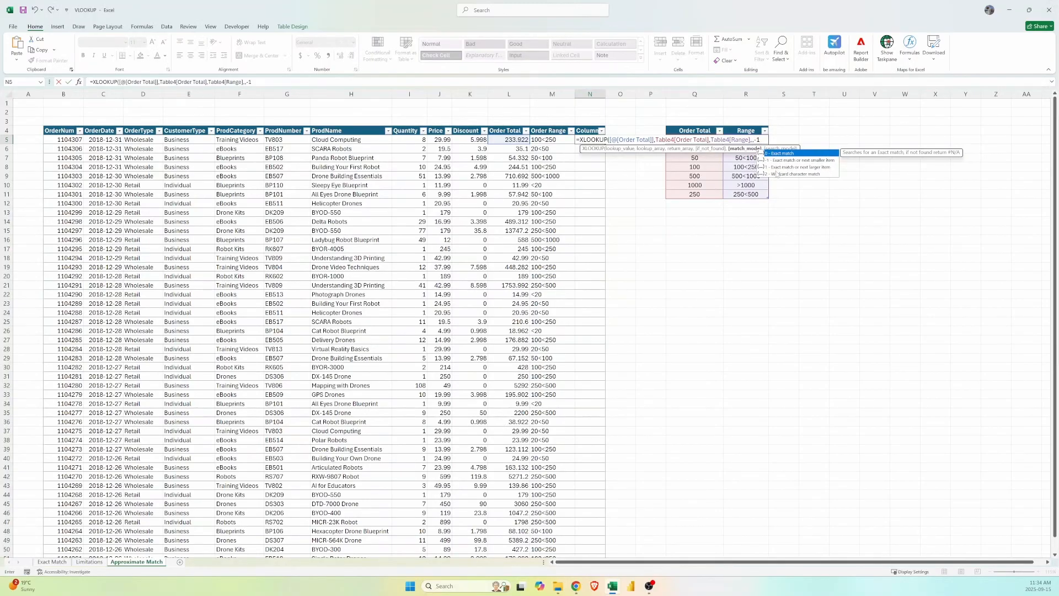
{"action": "type", "text": ","}
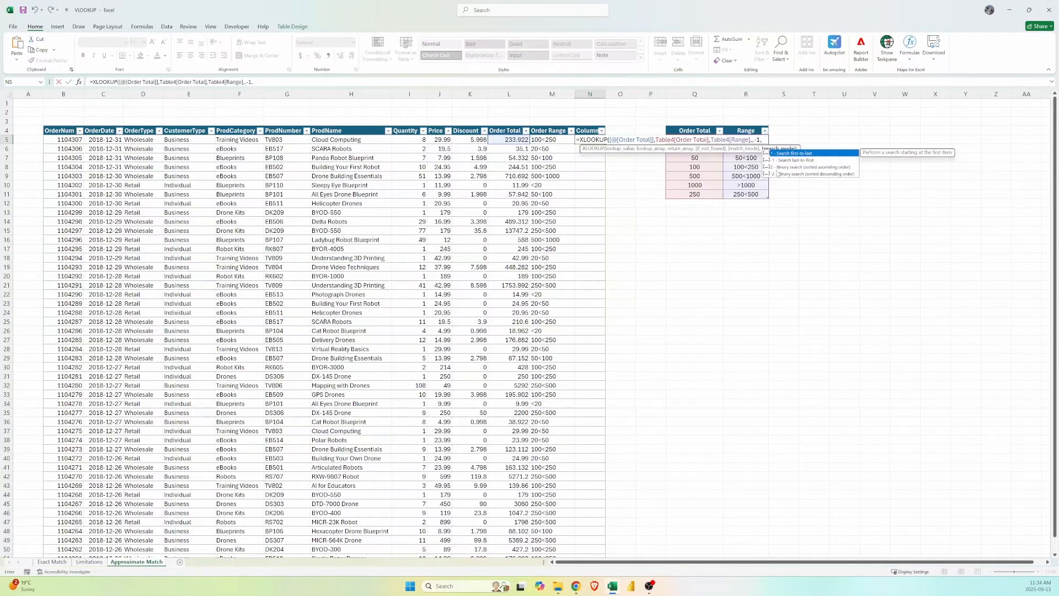
{"action": "type", "text": ")"}
{"action": "key", "text": "Return"}
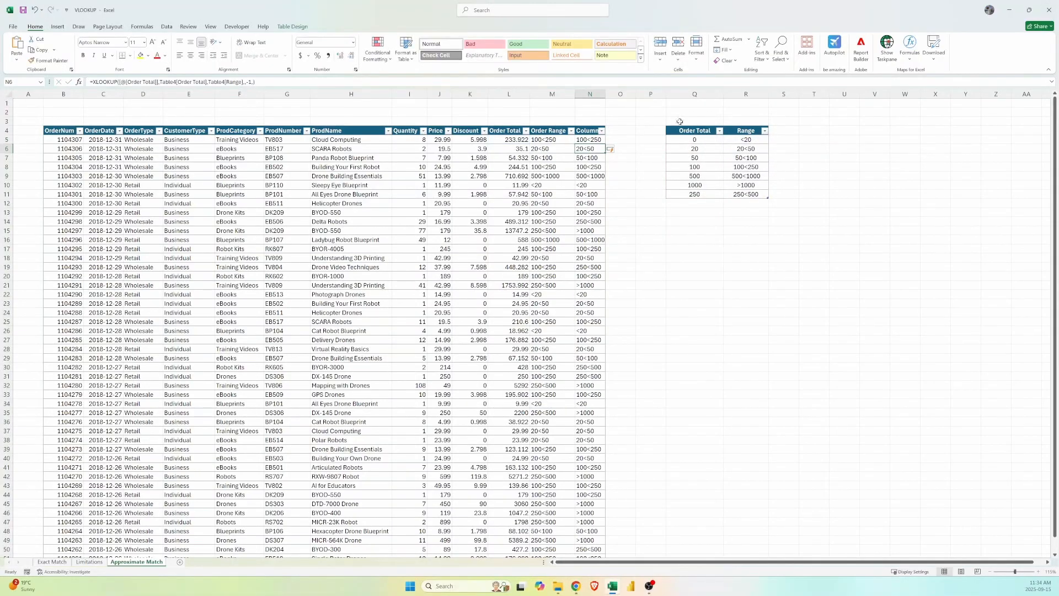
Compare the VLOOKUP and XLOOKUP range results for the order in row 21 with its Order Total
{"action": "left_click", "coordinate": [519, 285]}
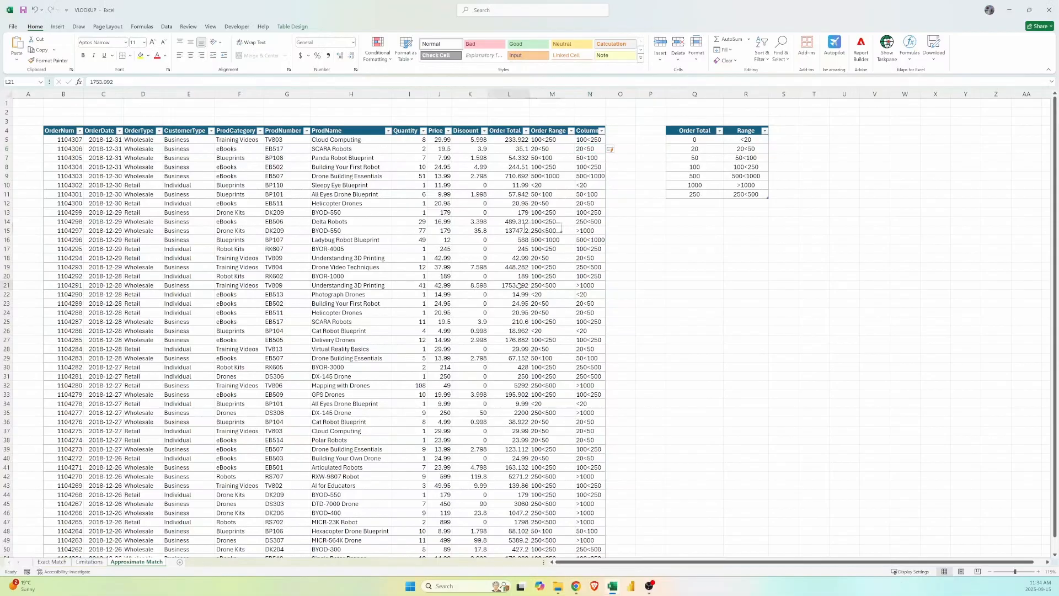
{"action": "left_click_drag", "start_coordinate": [519, 285], "coordinate": [590, 286]}
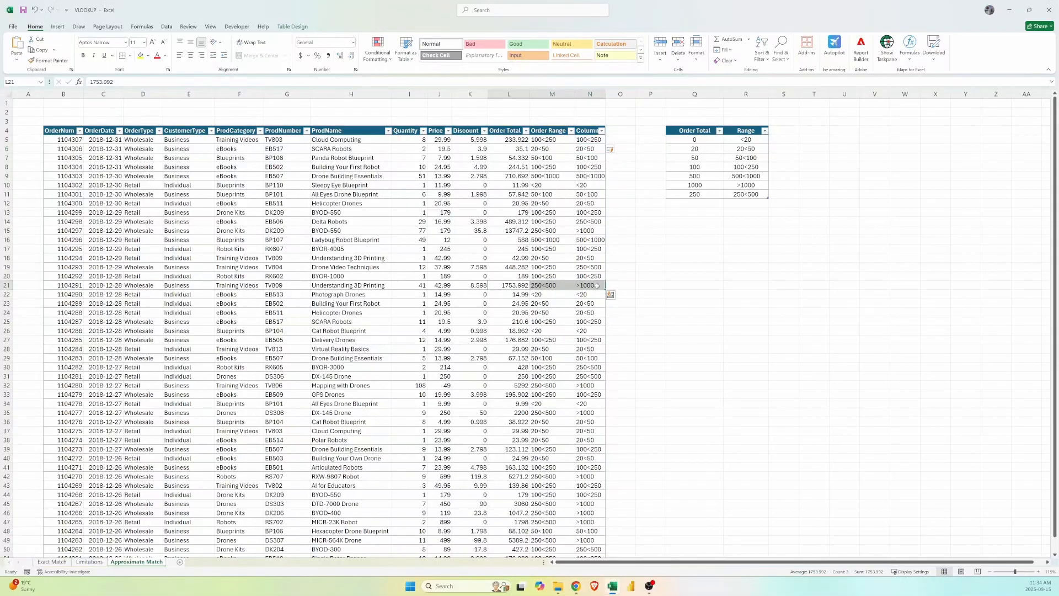
{"action": "left_click", "coordinate": [560, 286]}
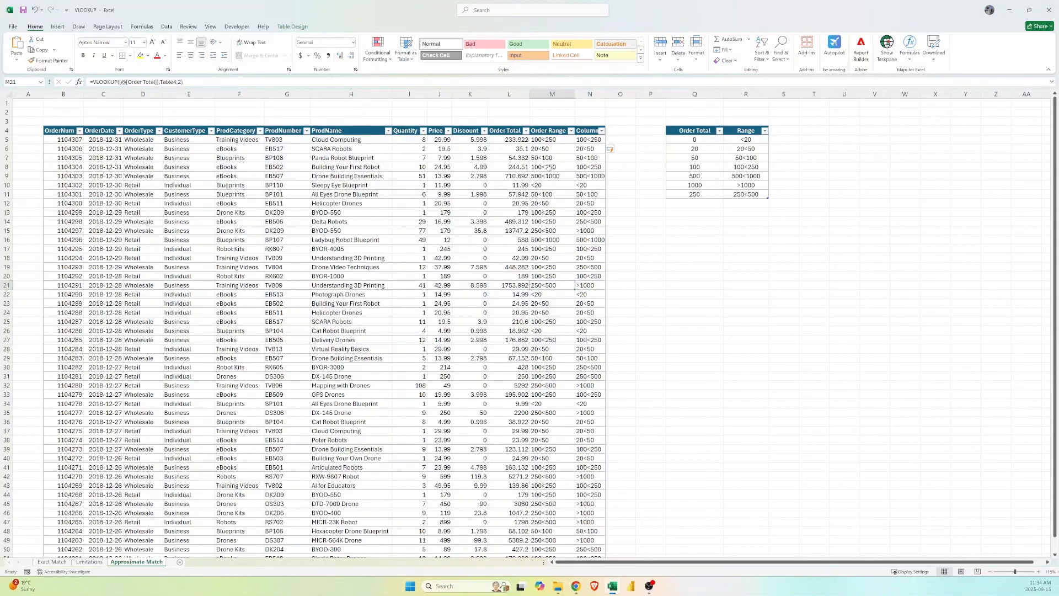
Sort the range lookup table by Order Total from smallest to largest and review row 21's two range results and the sorted column
{"action": "left_click", "coordinate": [720, 130]}
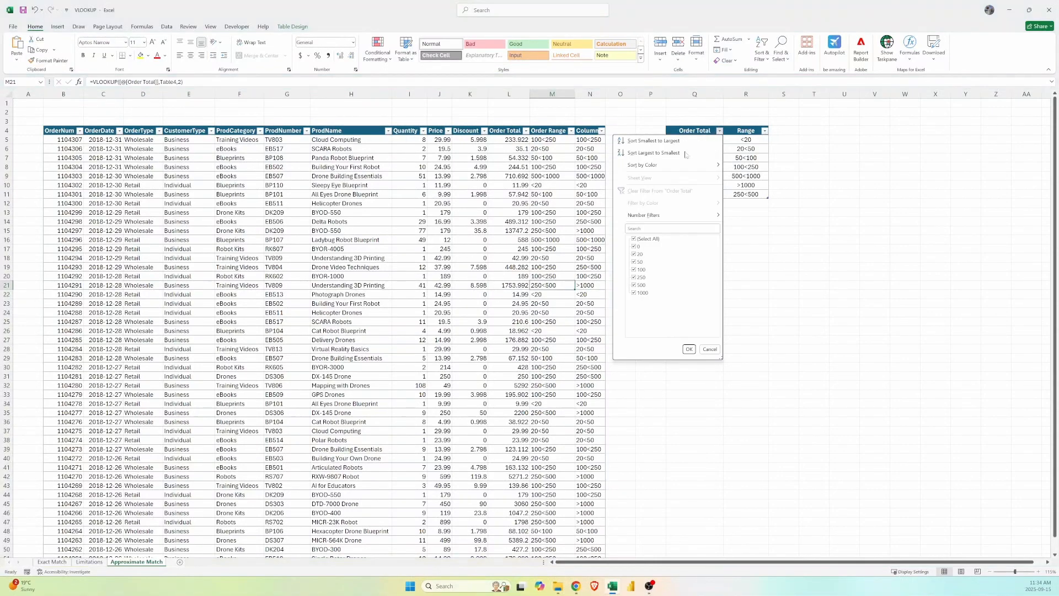
{"action": "left_click", "coordinate": [656, 141]}
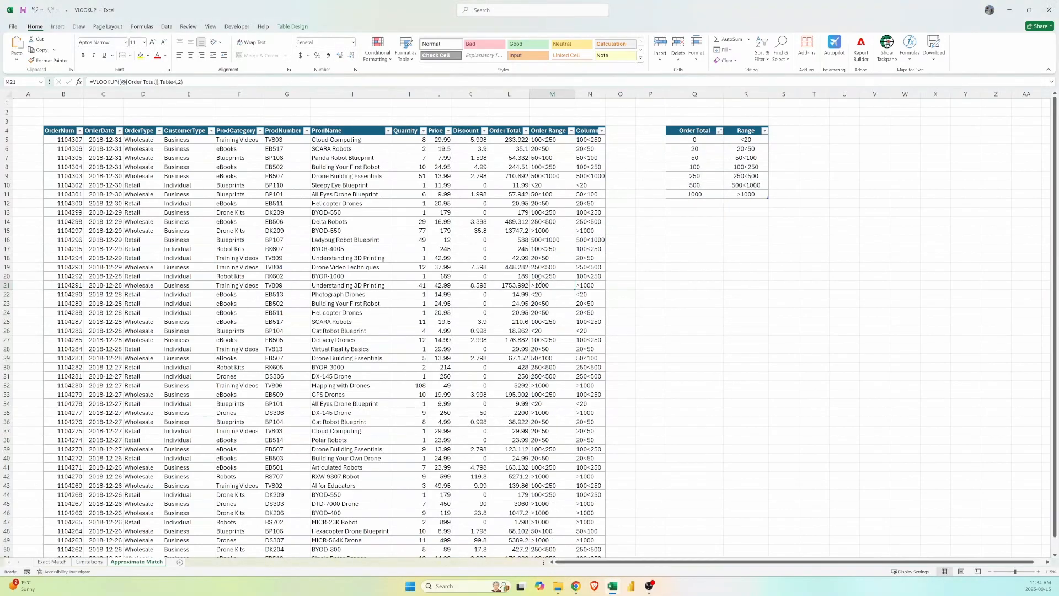
{"action": "left_click_drag", "start_coordinate": [546, 283], "coordinate": [590, 285]}
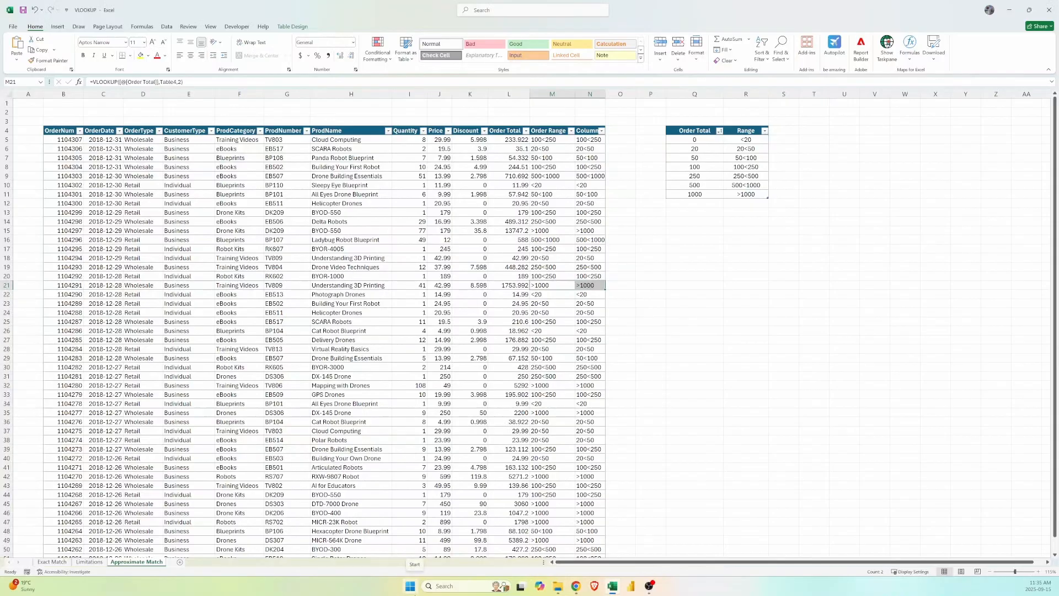
{"action": "left_click", "coordinate": [670, 403]}
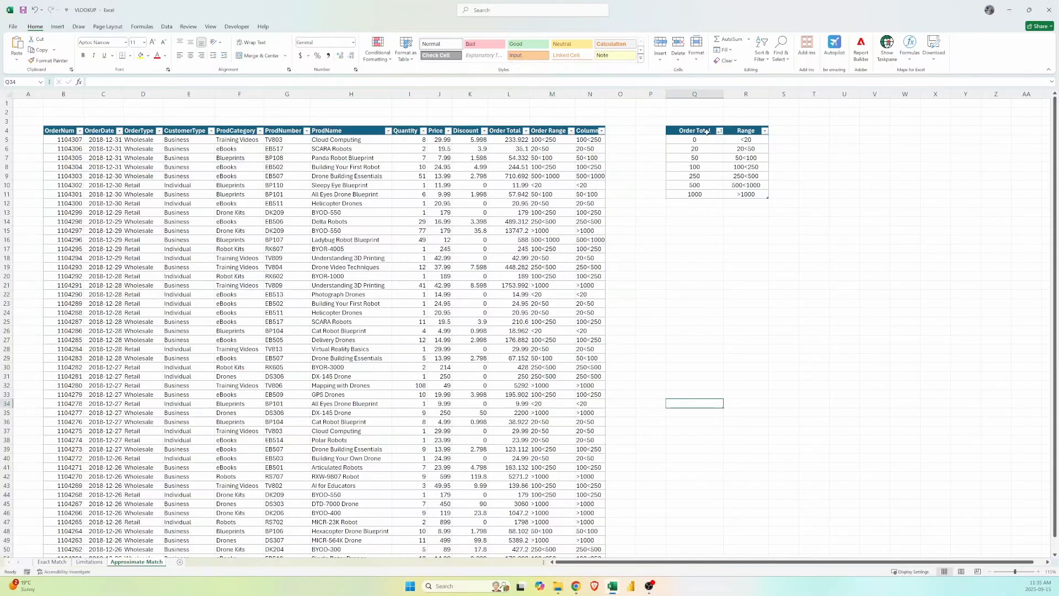
{"action": "left_click_drag", "start_coordinate": [706, 131], "coordinate": [700, 195]}
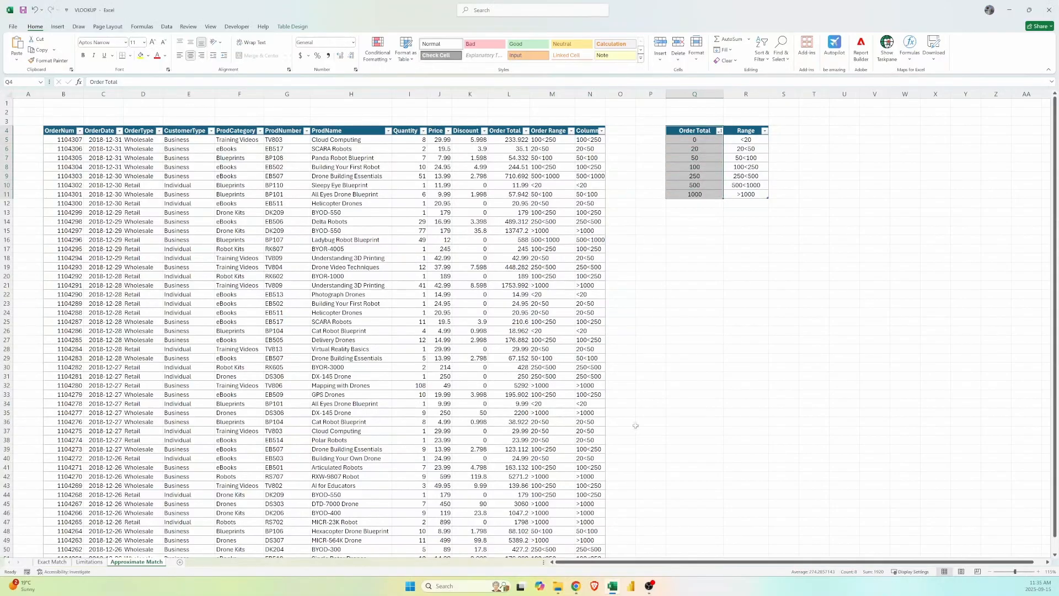